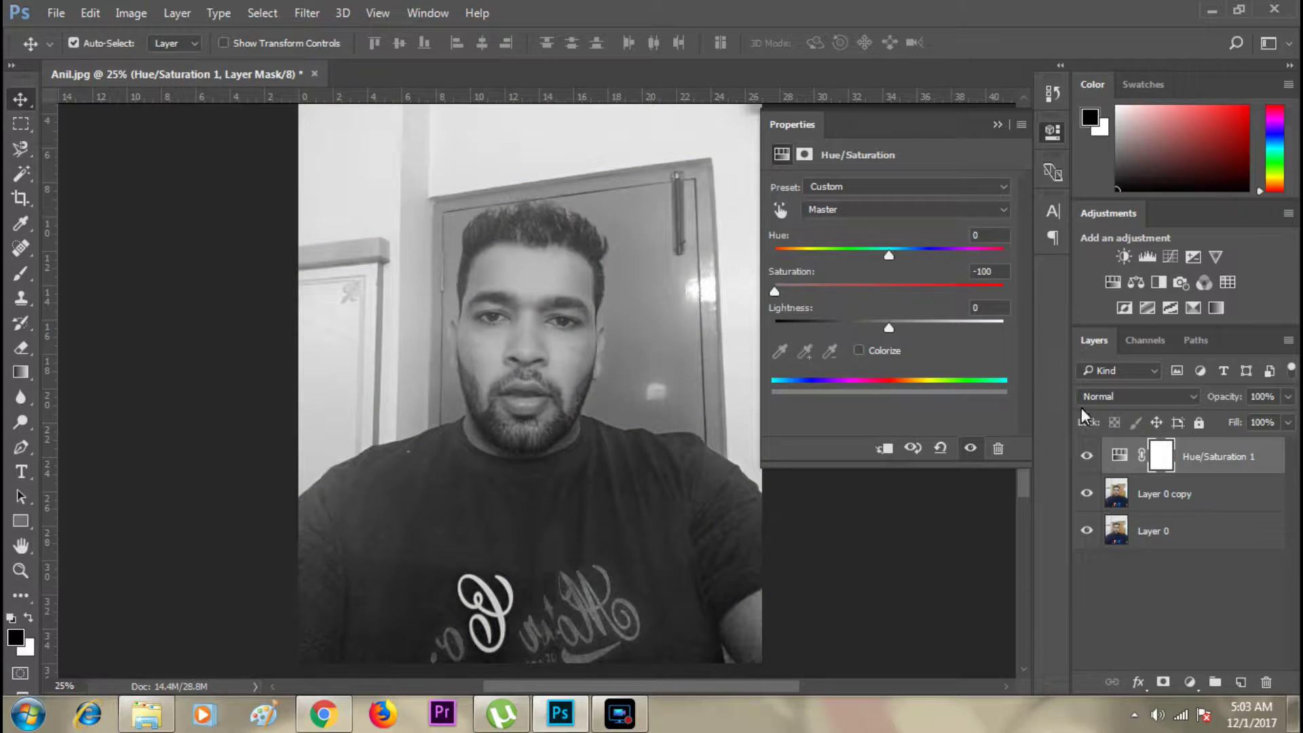
Set the blend mode of Layer 0 copy to Color Dodge and invert the layer's colors.
click(1054, 131)
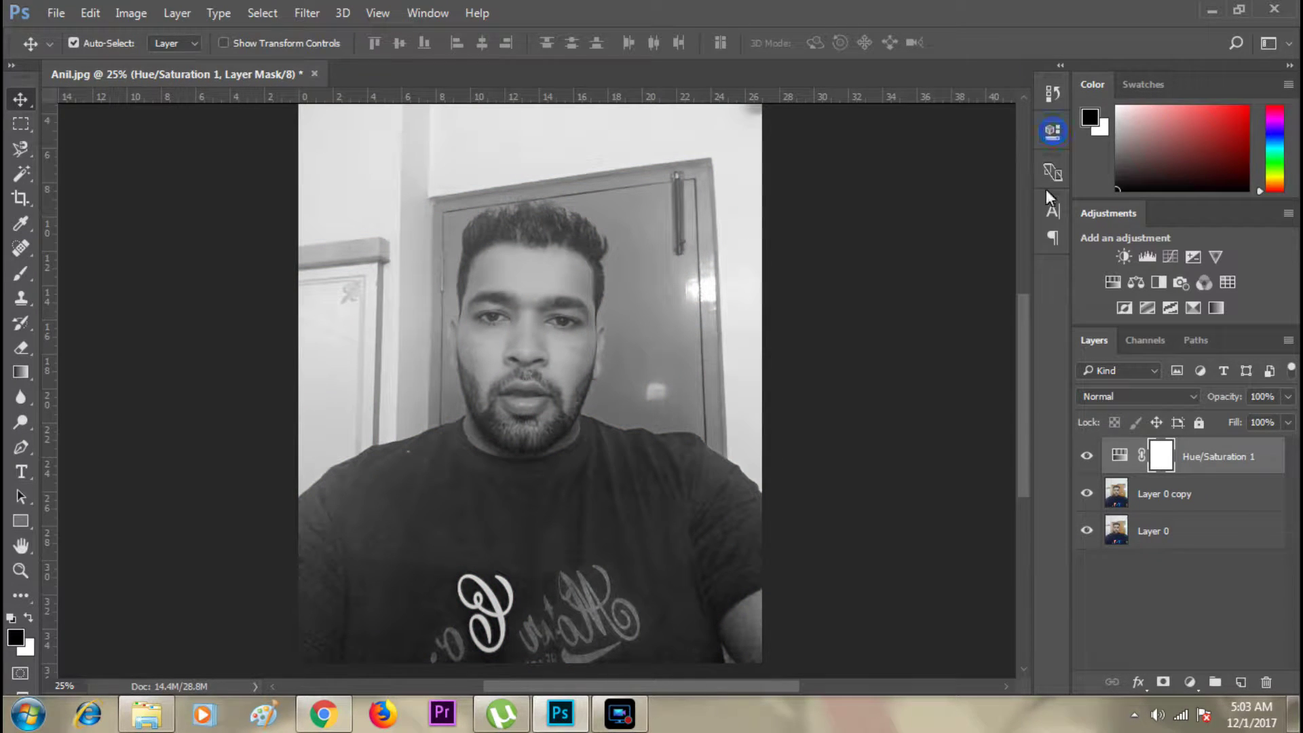
click(1161, 498)
click(1139, 398)
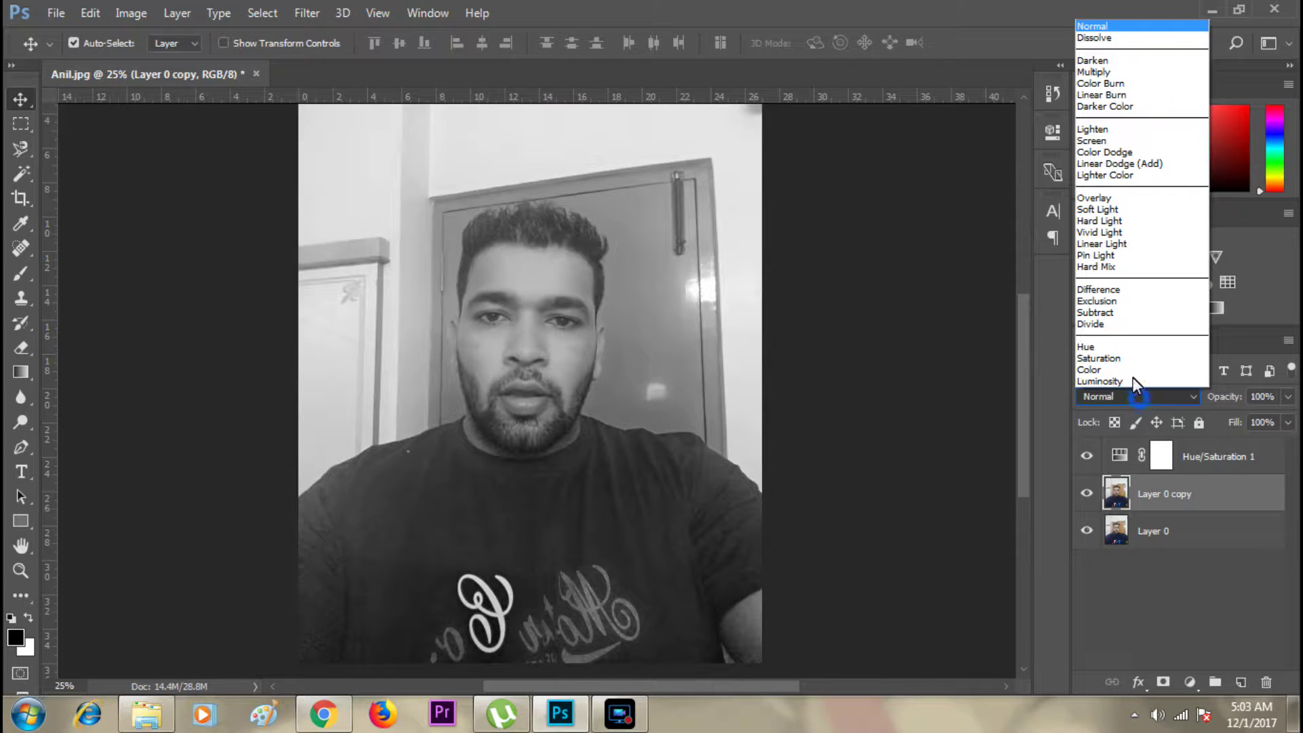
click(1127, 154)
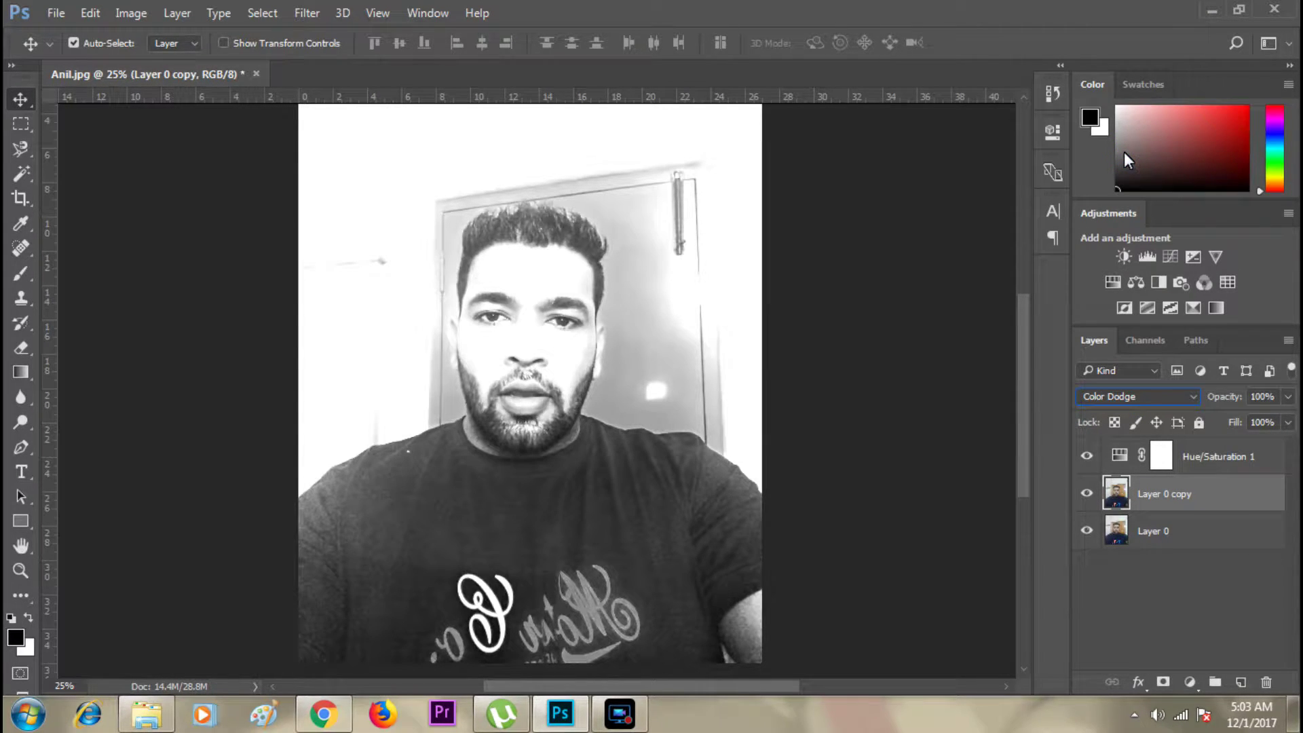
key(ctrl)
key(ctrl+i)
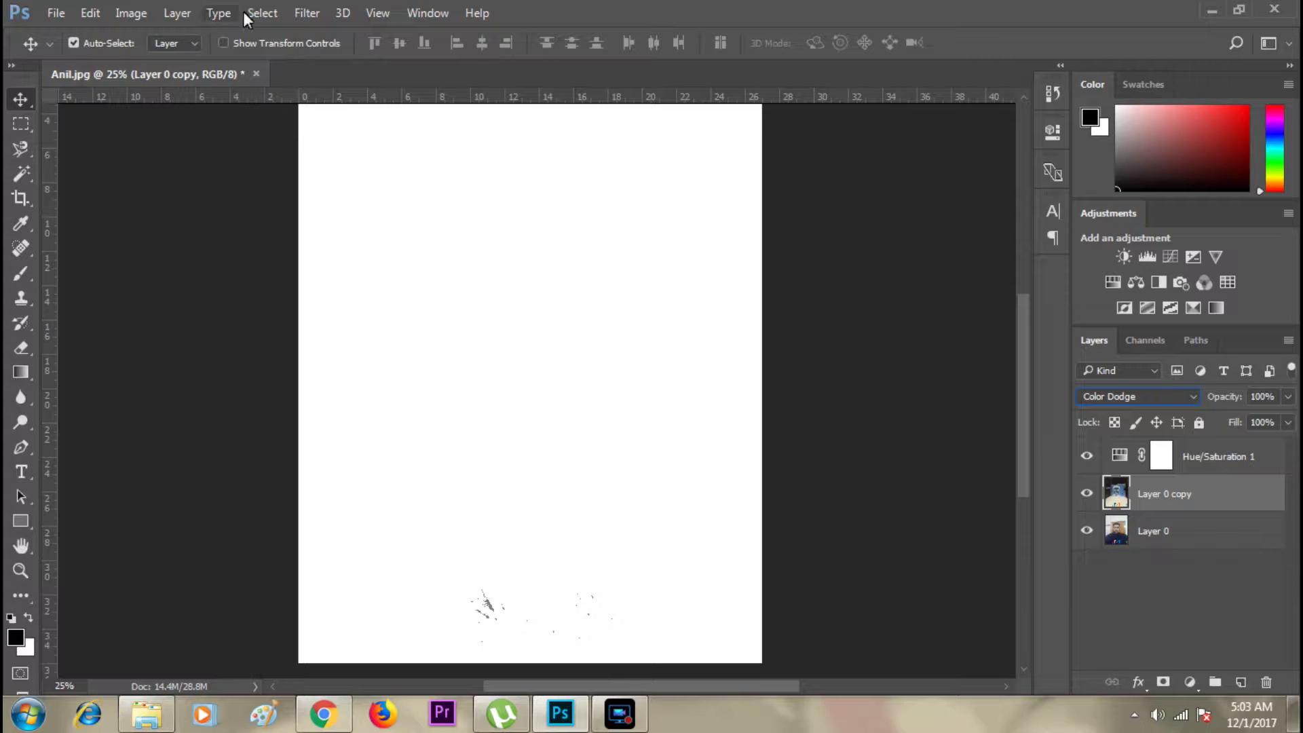
Apply a Gaussian Blur with a radius of about 55.3 pixels to the inverted Layer 0 copy.
click(307, 13)
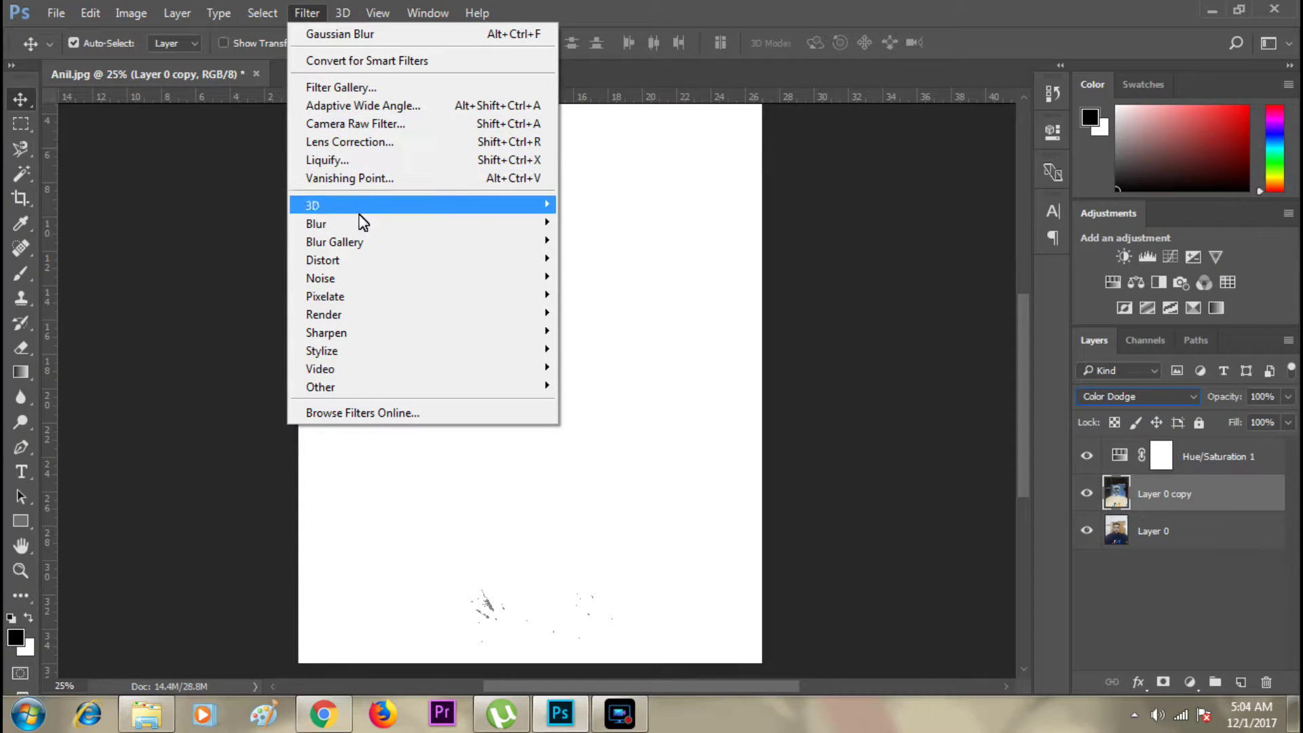
mouse_move(376, 226)
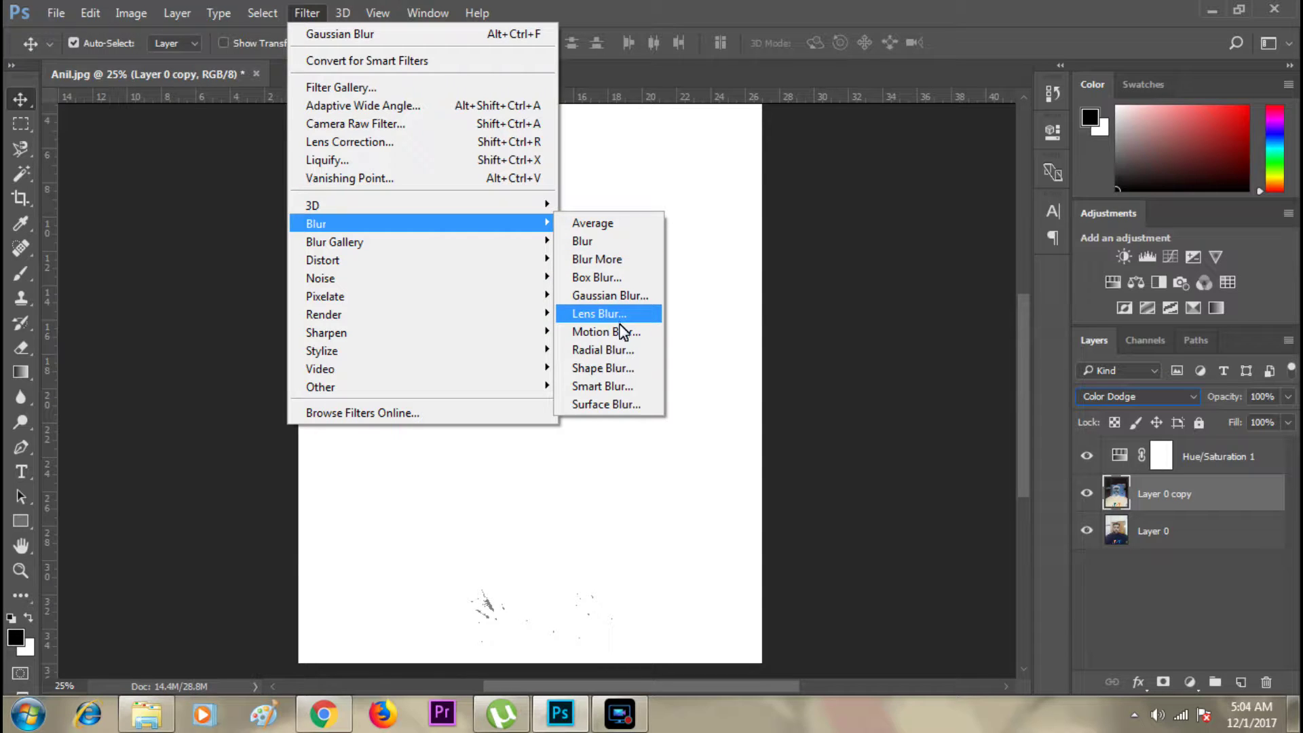
click(610, 296)
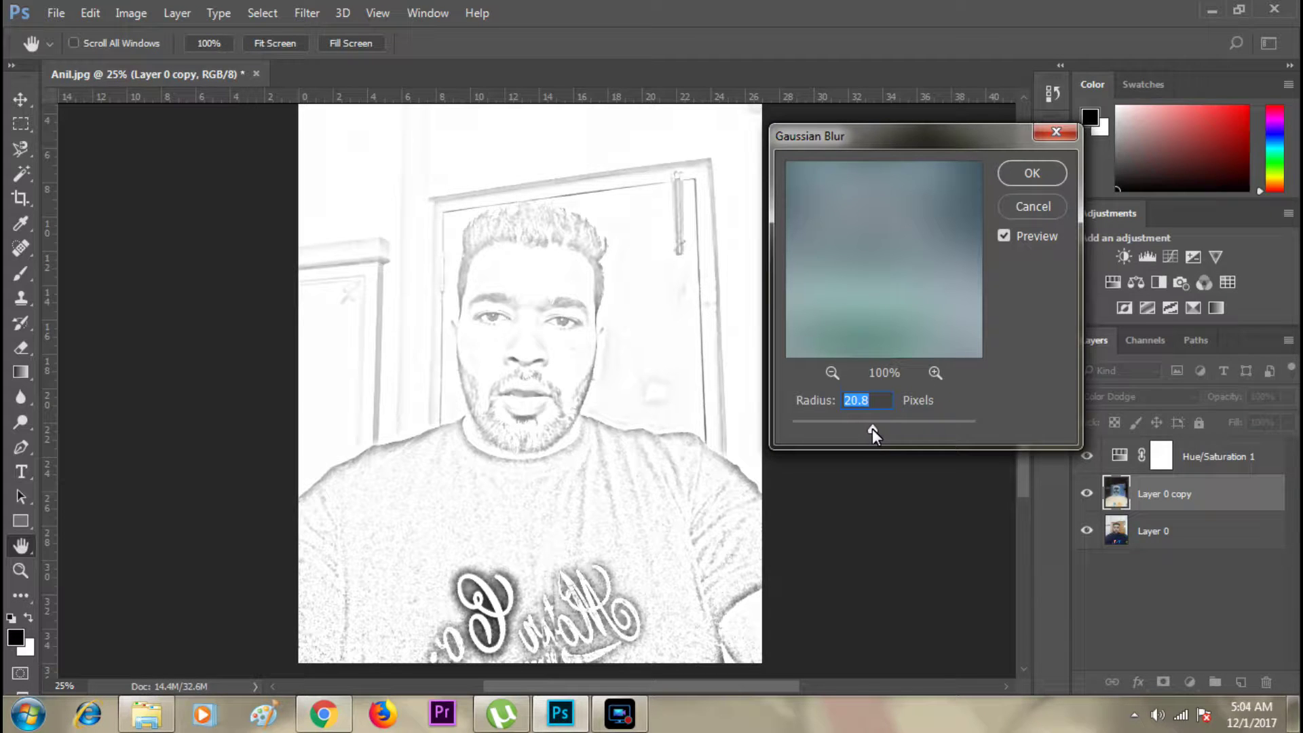
mouse_move(875, 429)
mouse_down()
mouse_move(911, 431)
mouse_move(890, 436)
mouse_up()
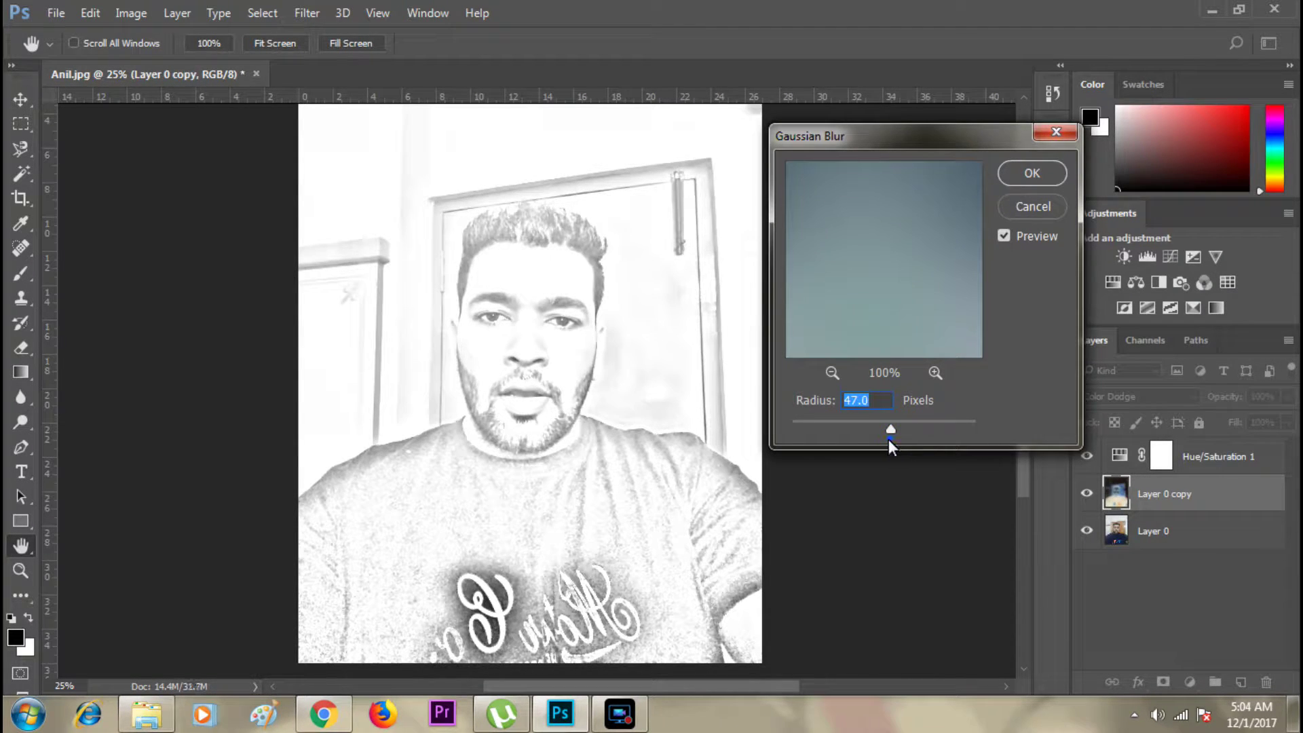
drag(891, 433, 884, 433)
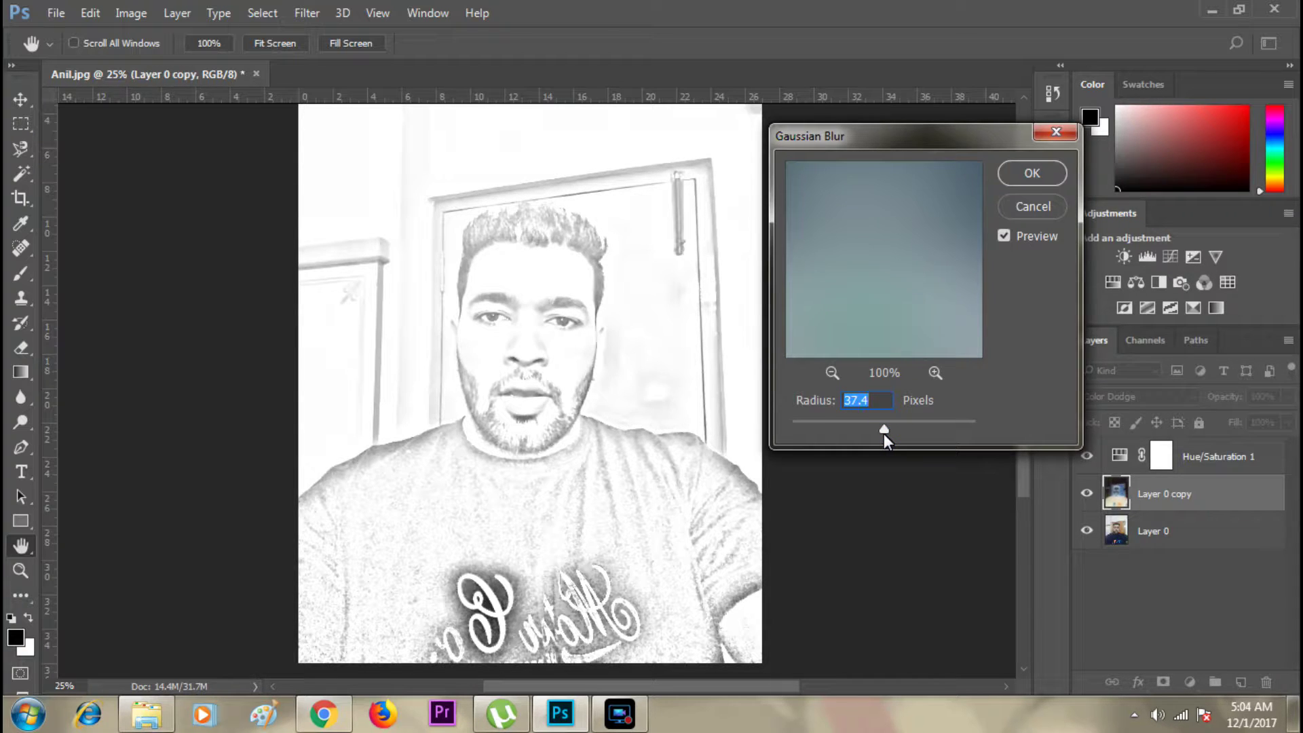
drag(887, 433, 875, 432)
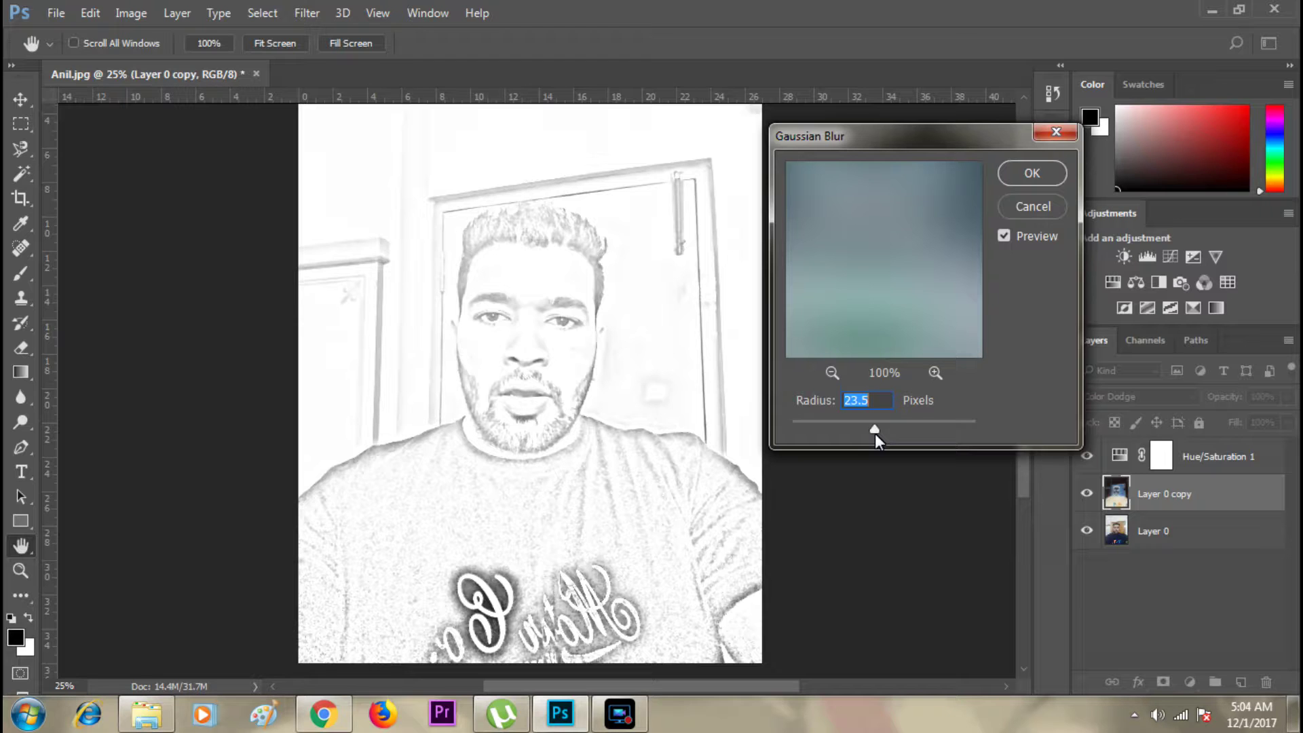
drag(878, 432, 896, 432)
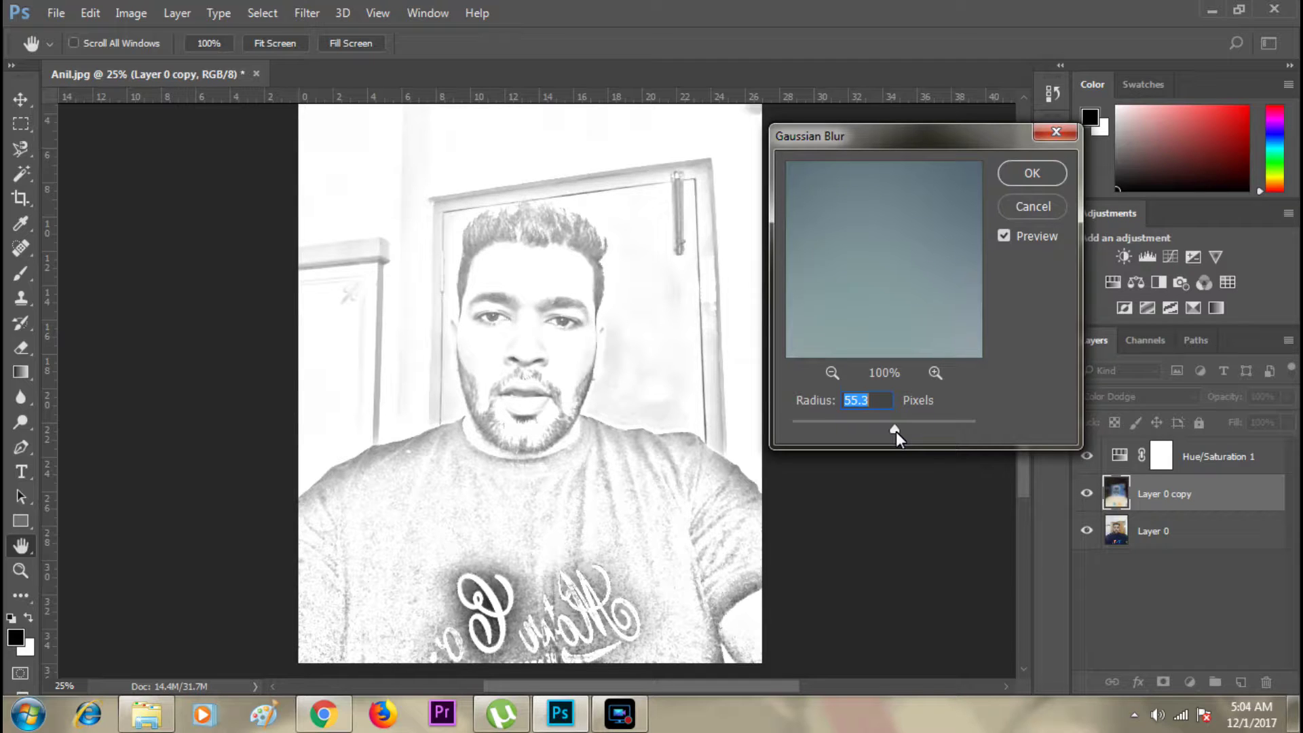
click(1031, 174)
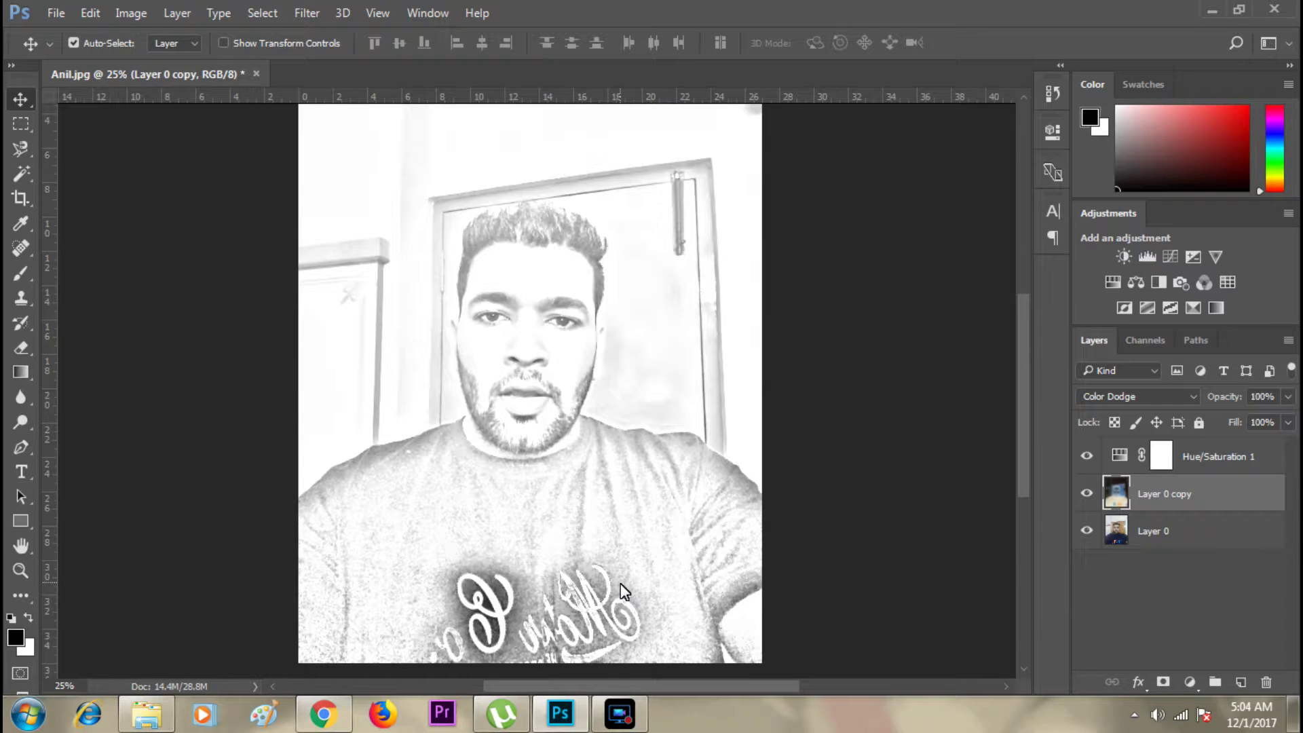
Add a Levels adjustment above Layer 0 copy with the black input at 10 and the white input at 246.
click(1190, 684)
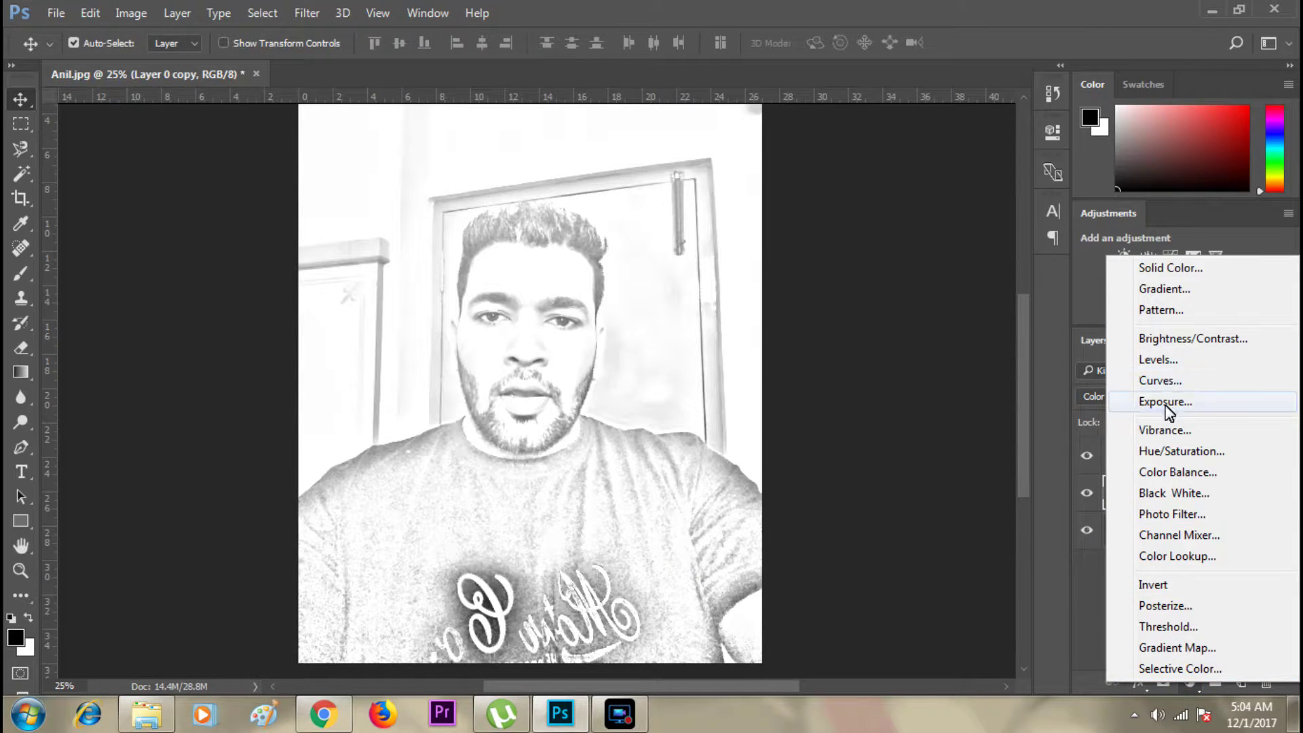
click(1157, 360)
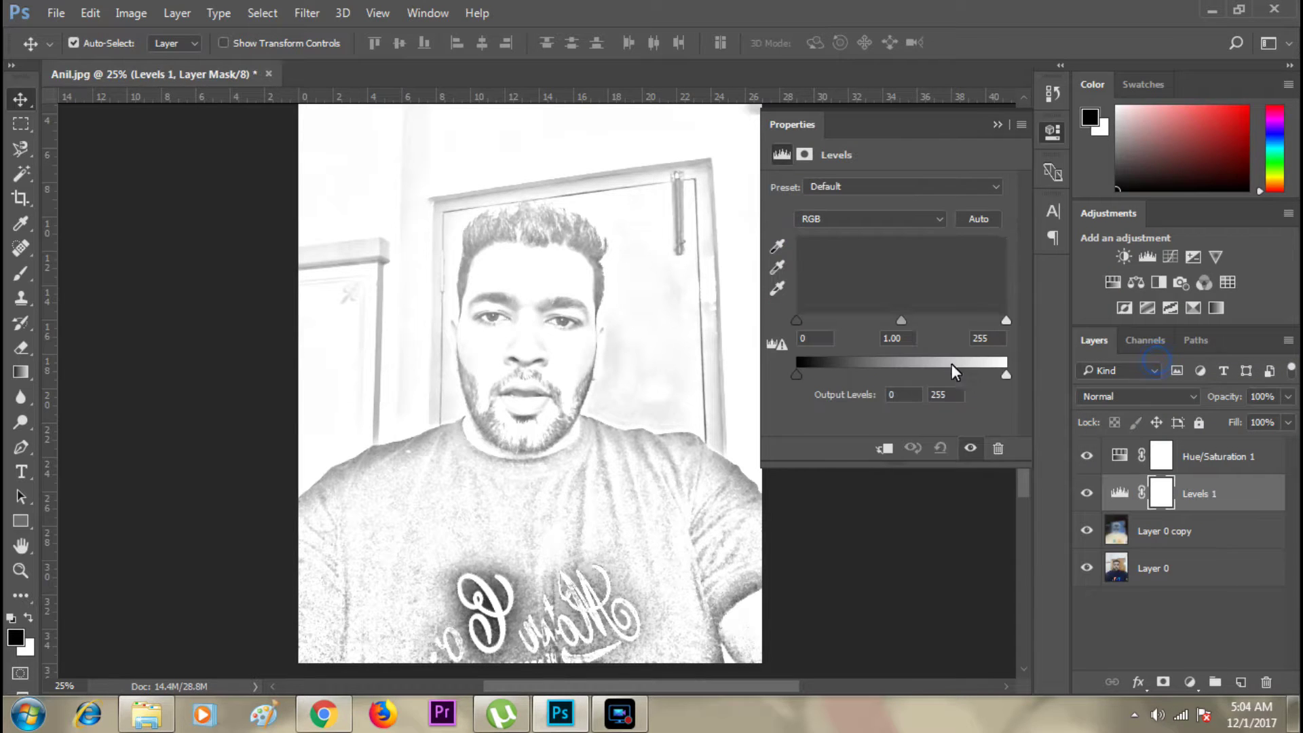
mouse_move(797, 321)
mouse_down()
mouse_move(969, 337)
mouse_move(800, 332)
mouse_move(811, 331)
mouse_up()
drag(1003, 322, 999, 320)
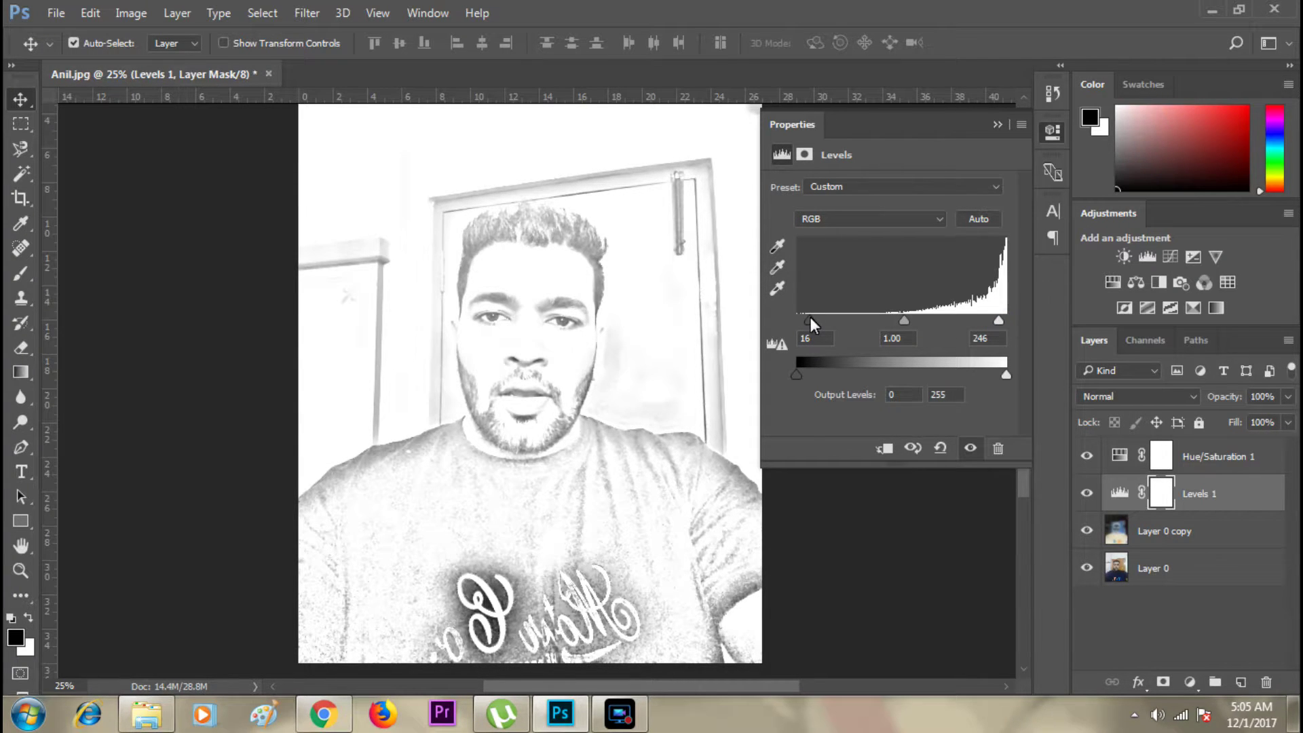
drag(812, 318, 822, 321)
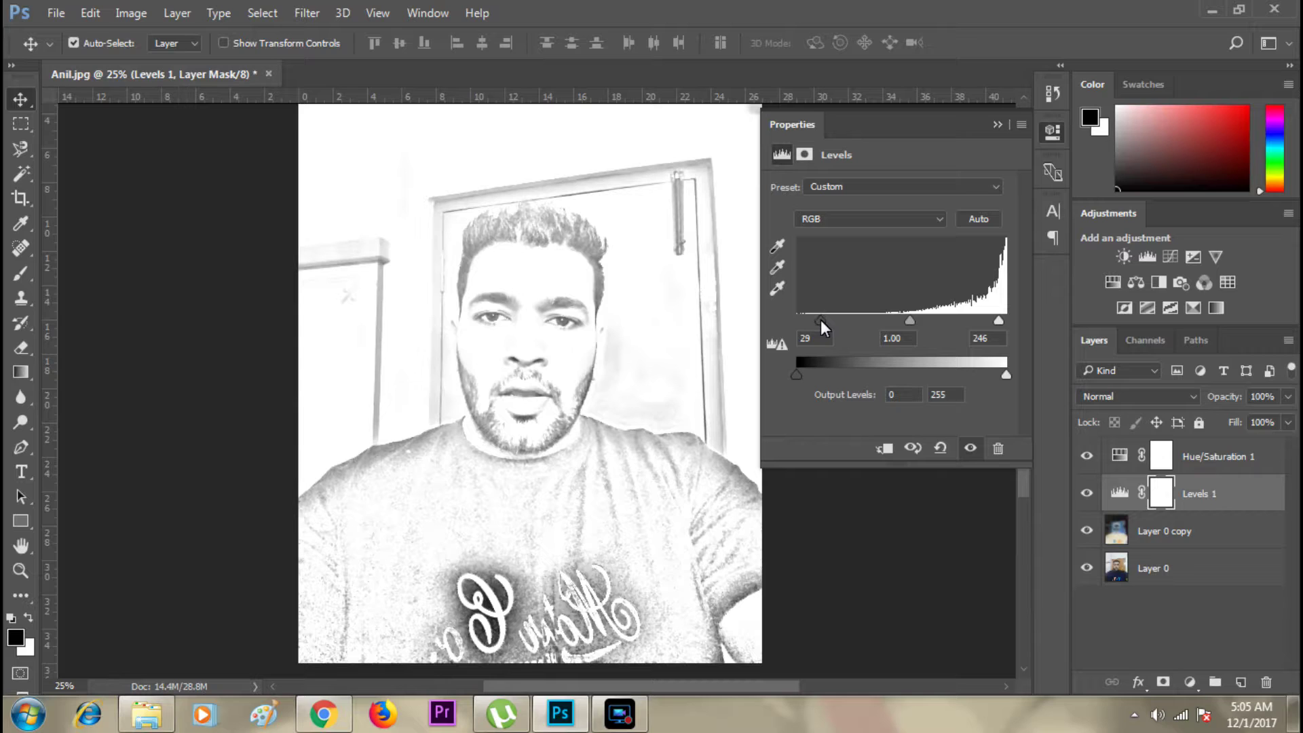
drag(823, 320, 806, 319)
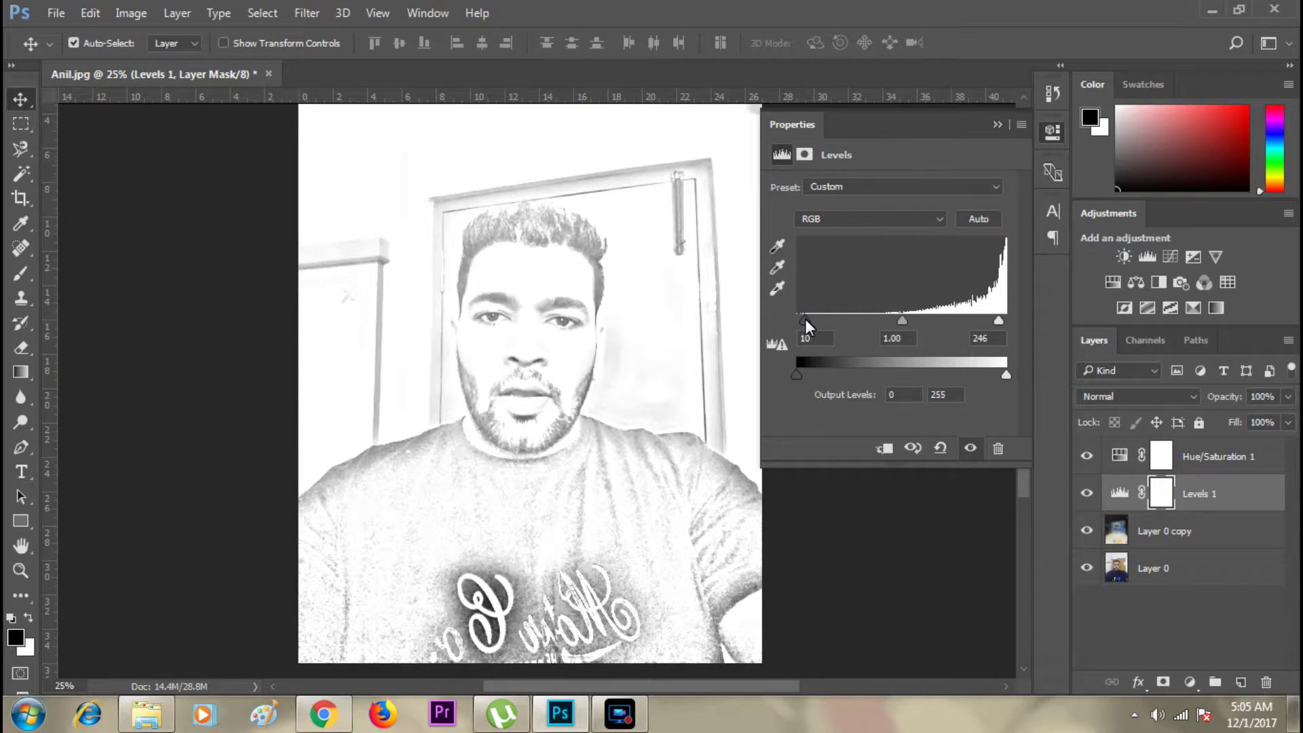
click(1052, 130)
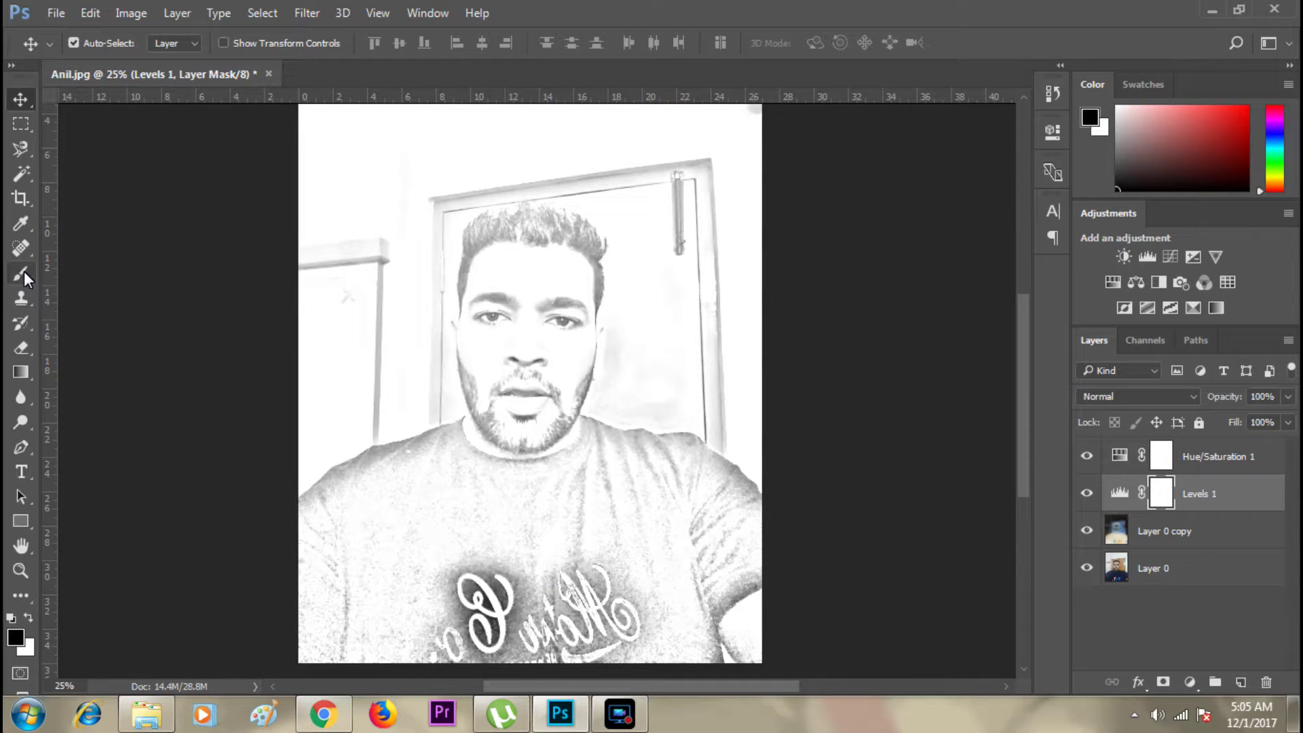
Set the Brush tool's opacity to 16% and dab black on the upper shirt in the Levels 1 mask.
drag(24, 271, 121, 267)
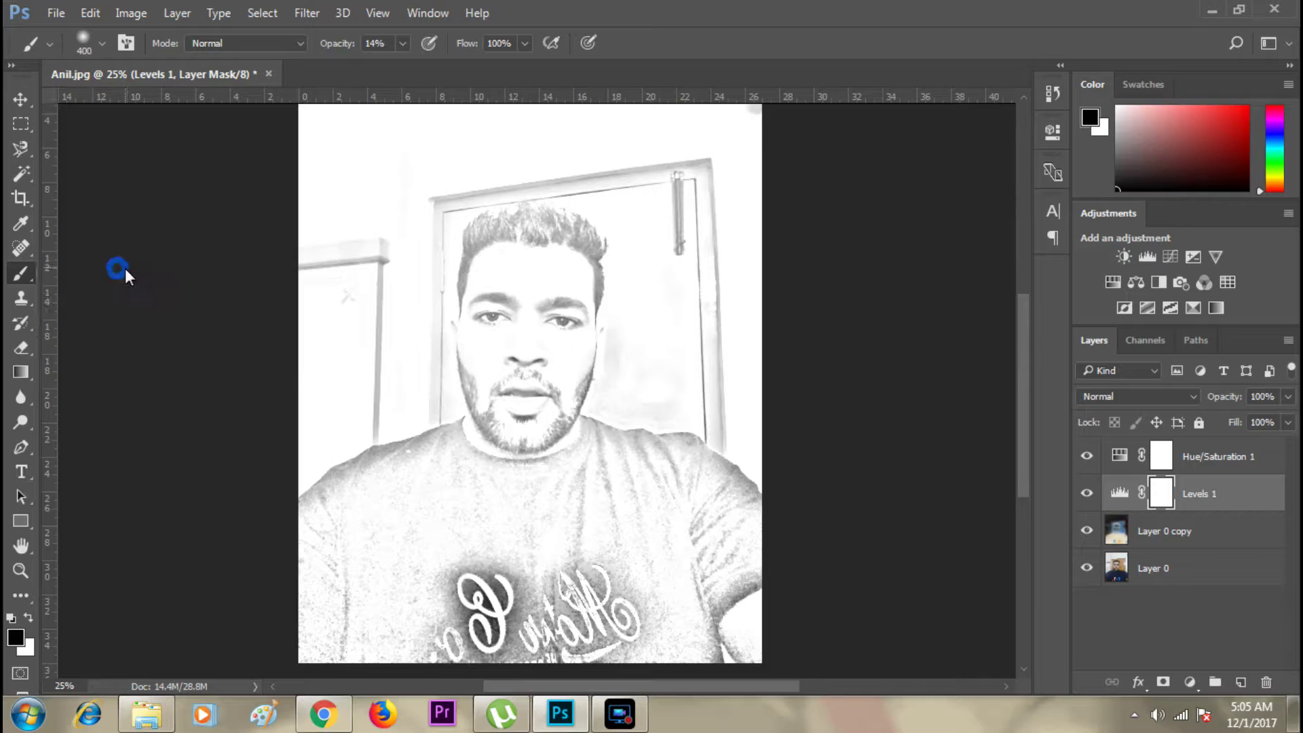
click(103, 42)
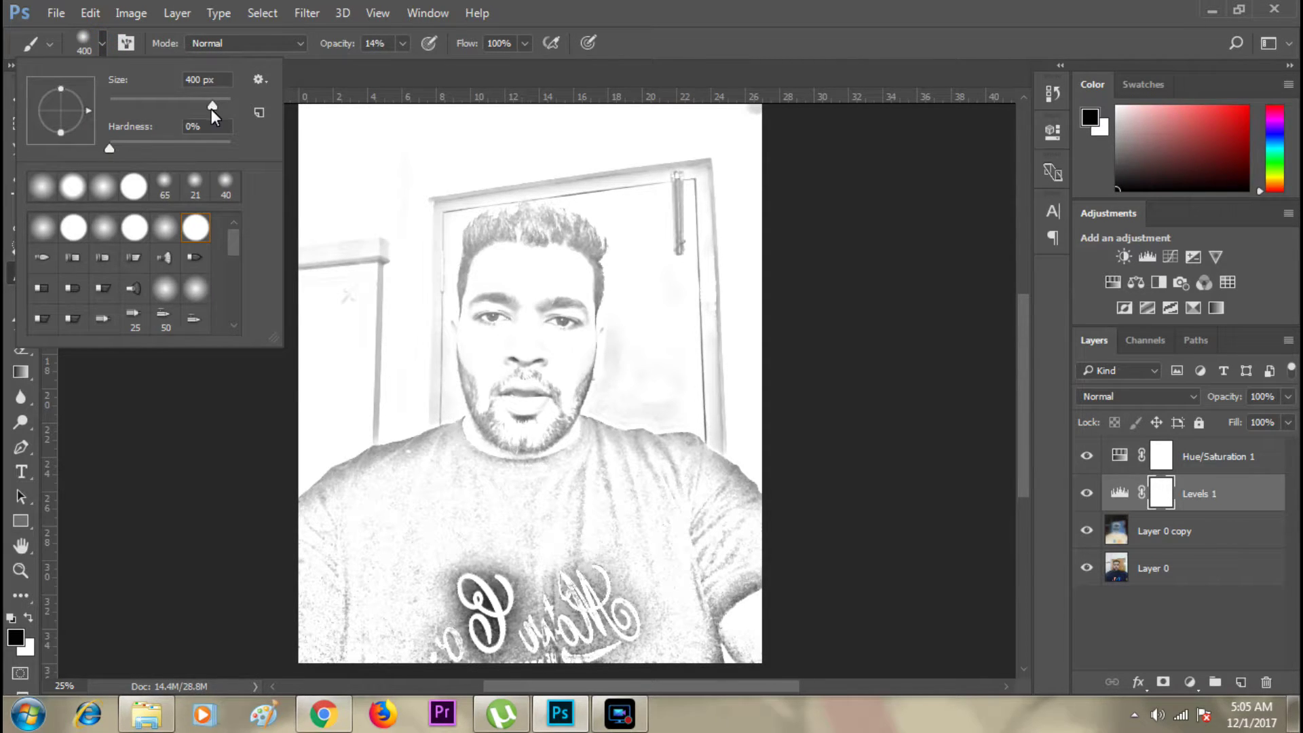
click(401, 45)
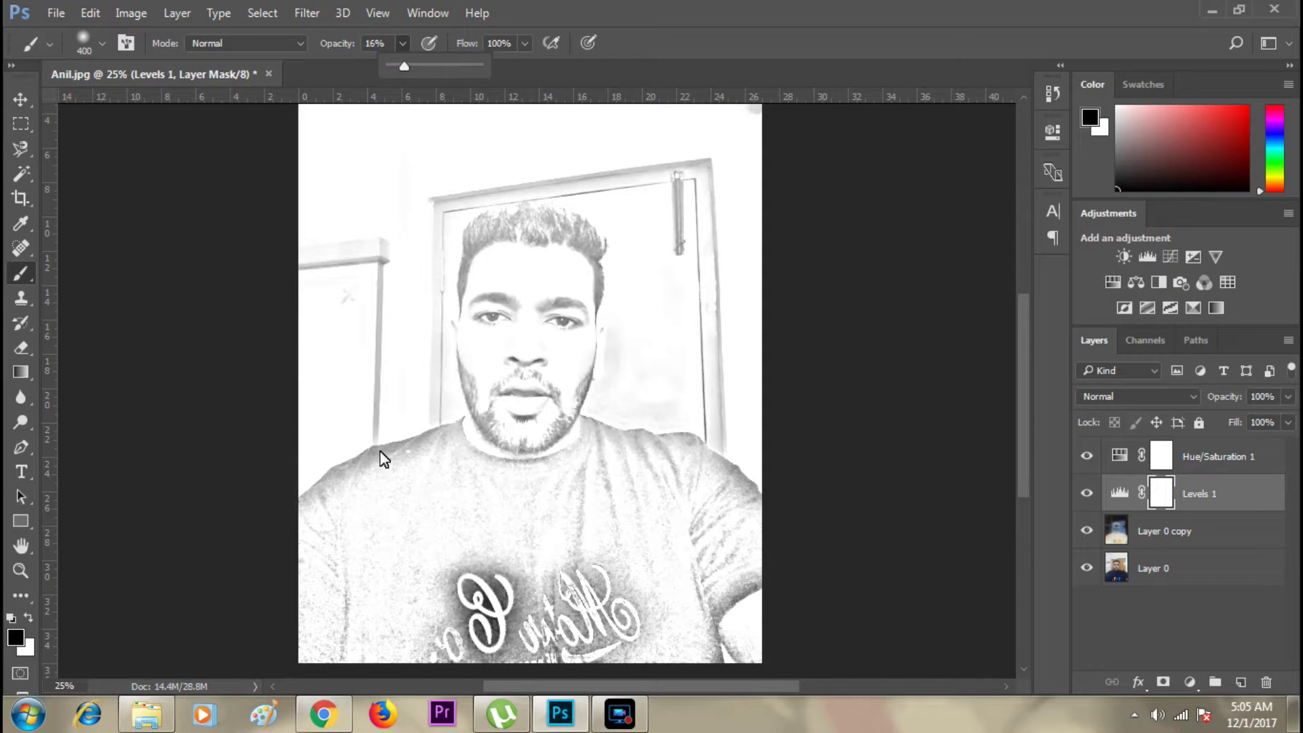
click(435, 471)
click(373, 478)
On Layer 0 copy, lighten the shirt around the print, sleeve and shoulder with white brush strokes at 16% opacity.
click(1156, 537)
drag(463, 579, 539, 604)
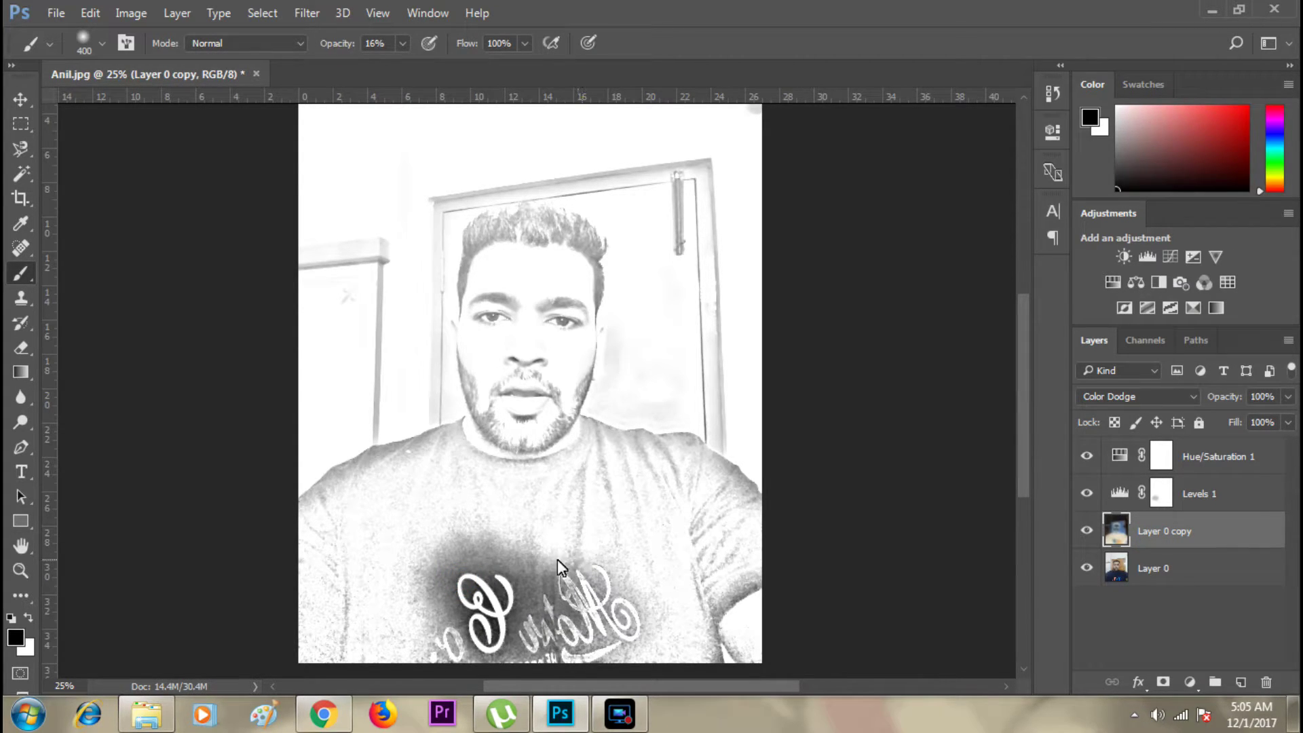
key(ctrl+z)
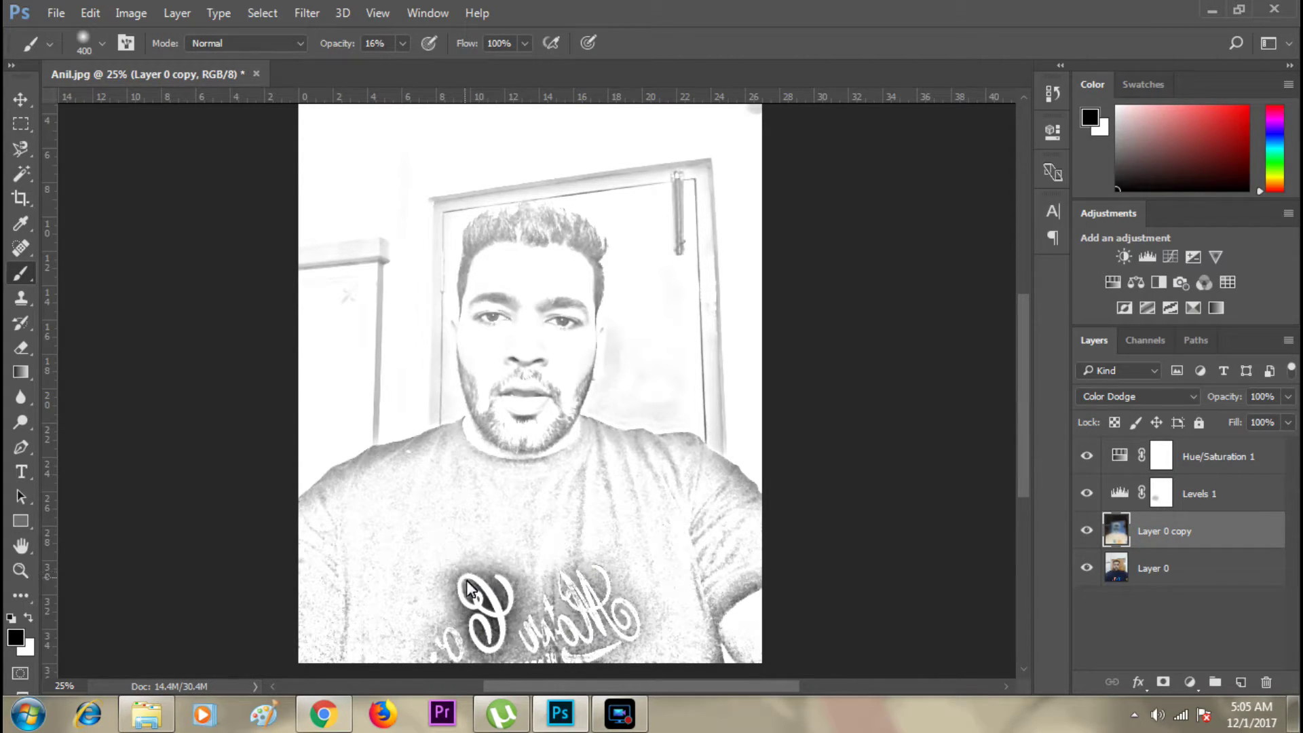
click(31, 616)
mouse_move(465, 583)
mouse_down()
mouse_move(477, 611)
mouse_move(445, 641)
mouse_move(473, 612)
mouse_move(628, 624)
mouse_move(541, 602)
mouse_up()
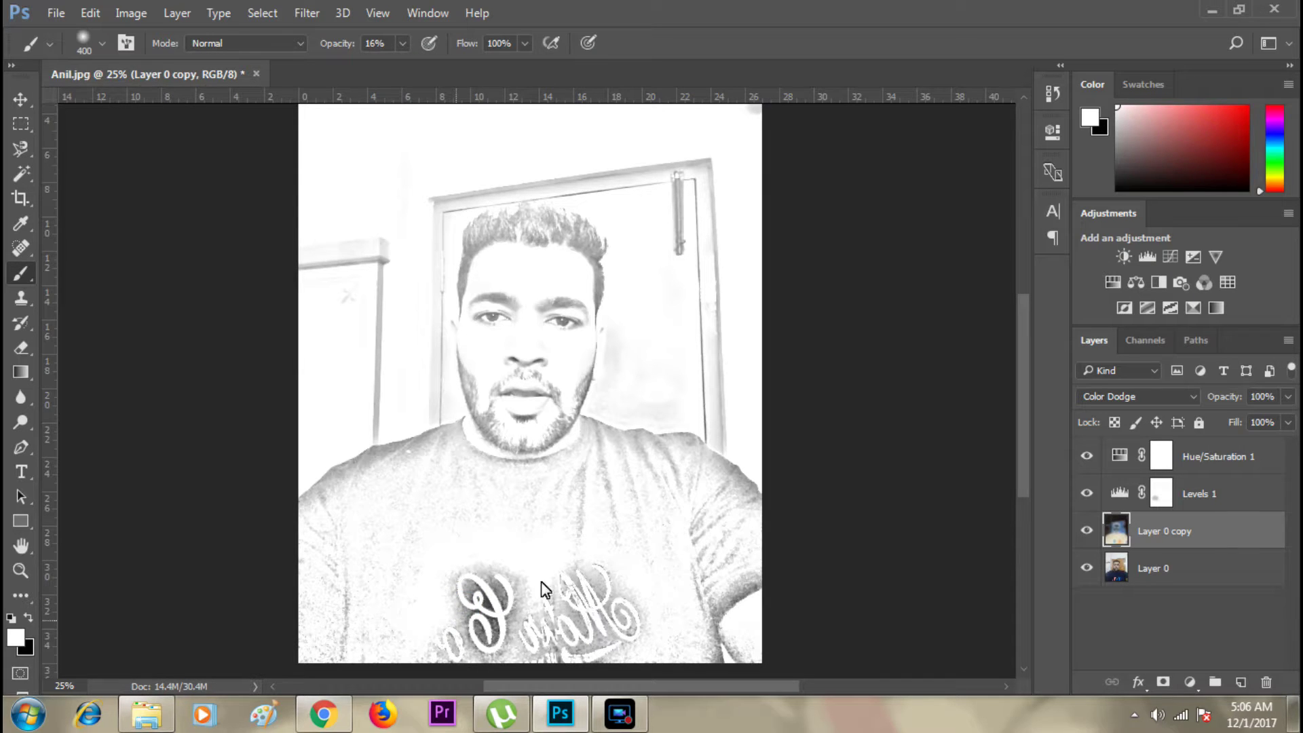
click(724, 600)
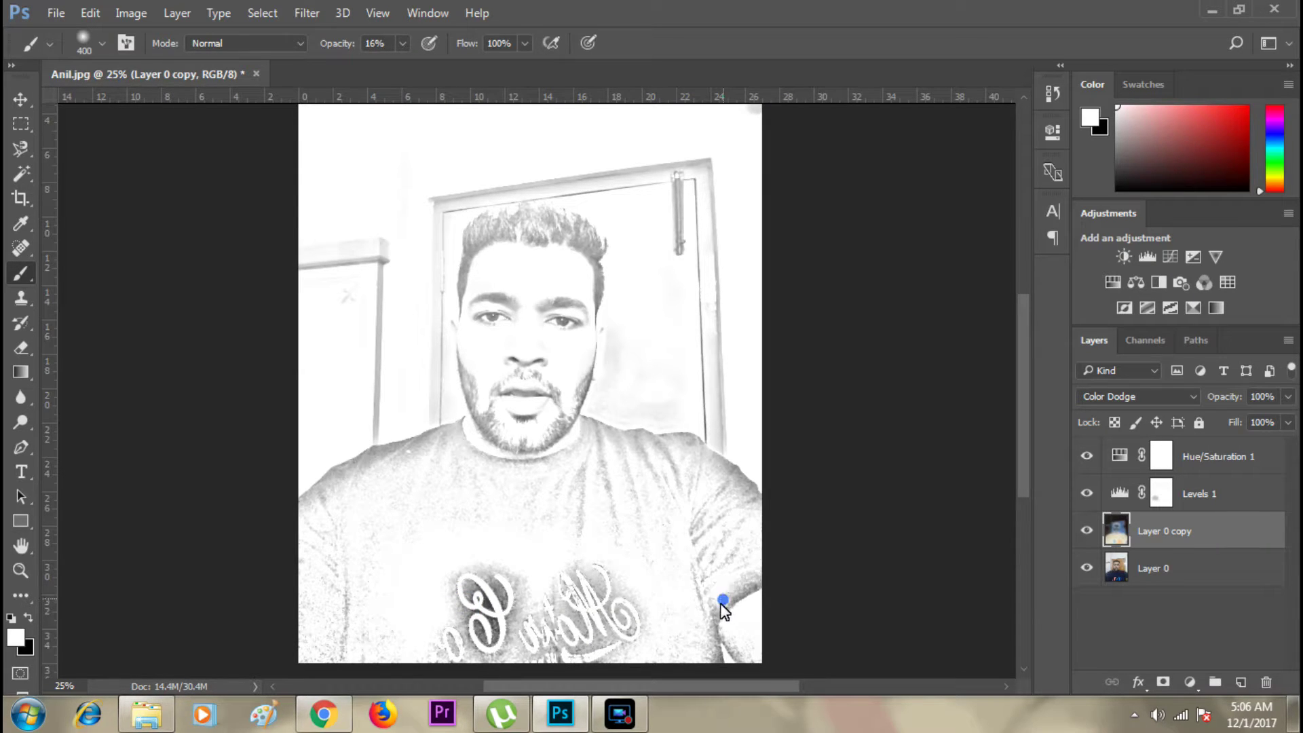
click(716, 645)
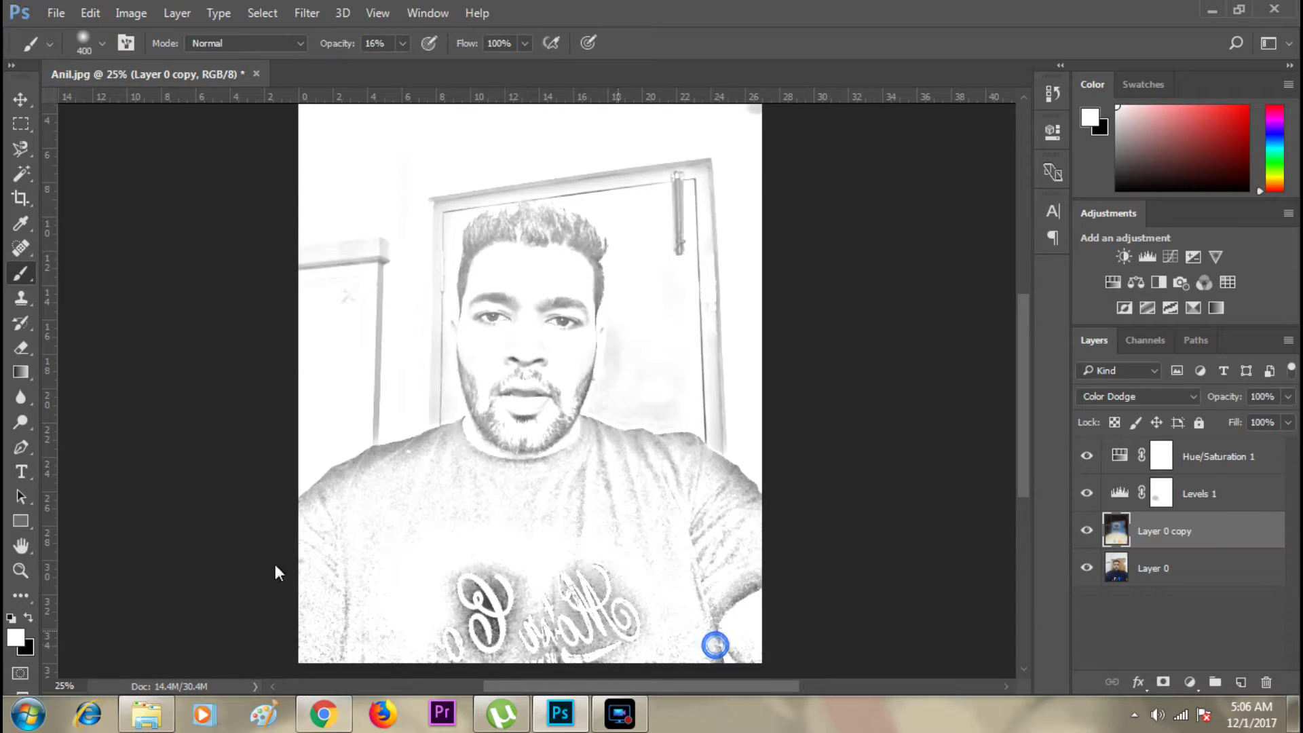
click(348, 499)
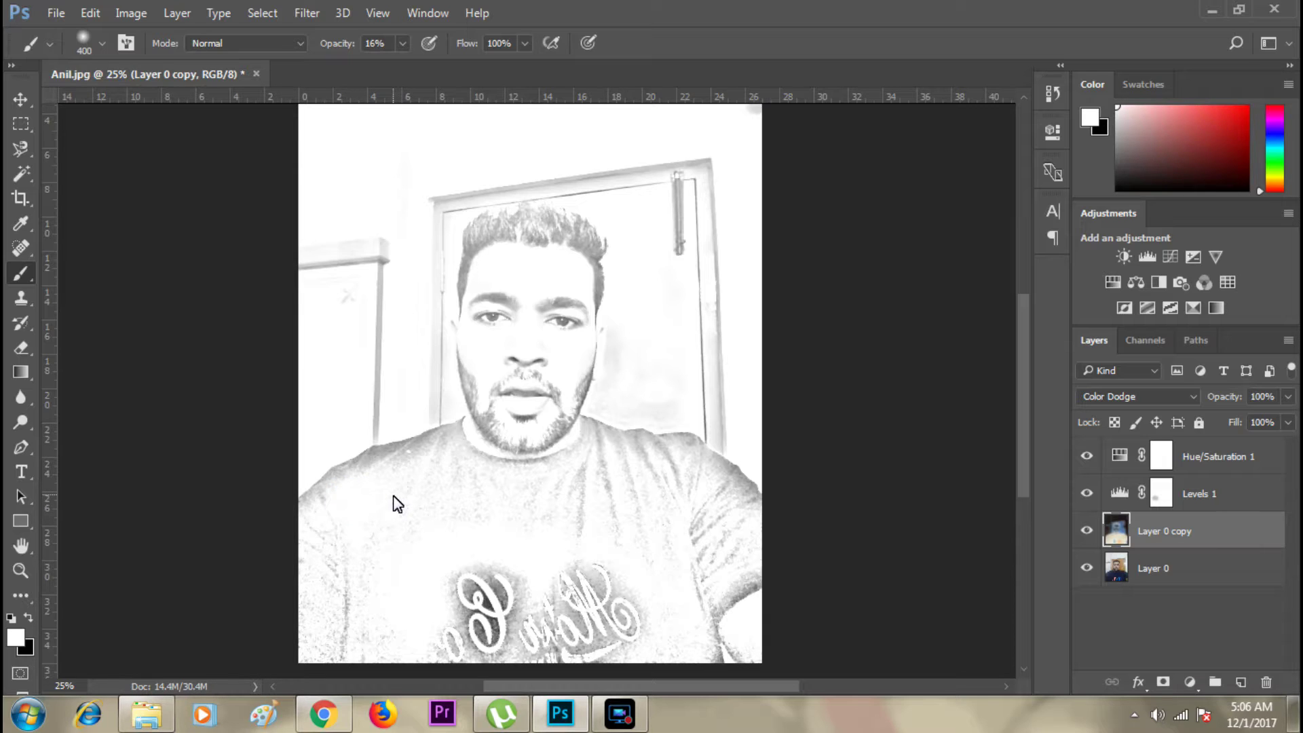
Lower the brush opacity to 11% and dab white over the shirt's shoulder and print.
click(401, 43)
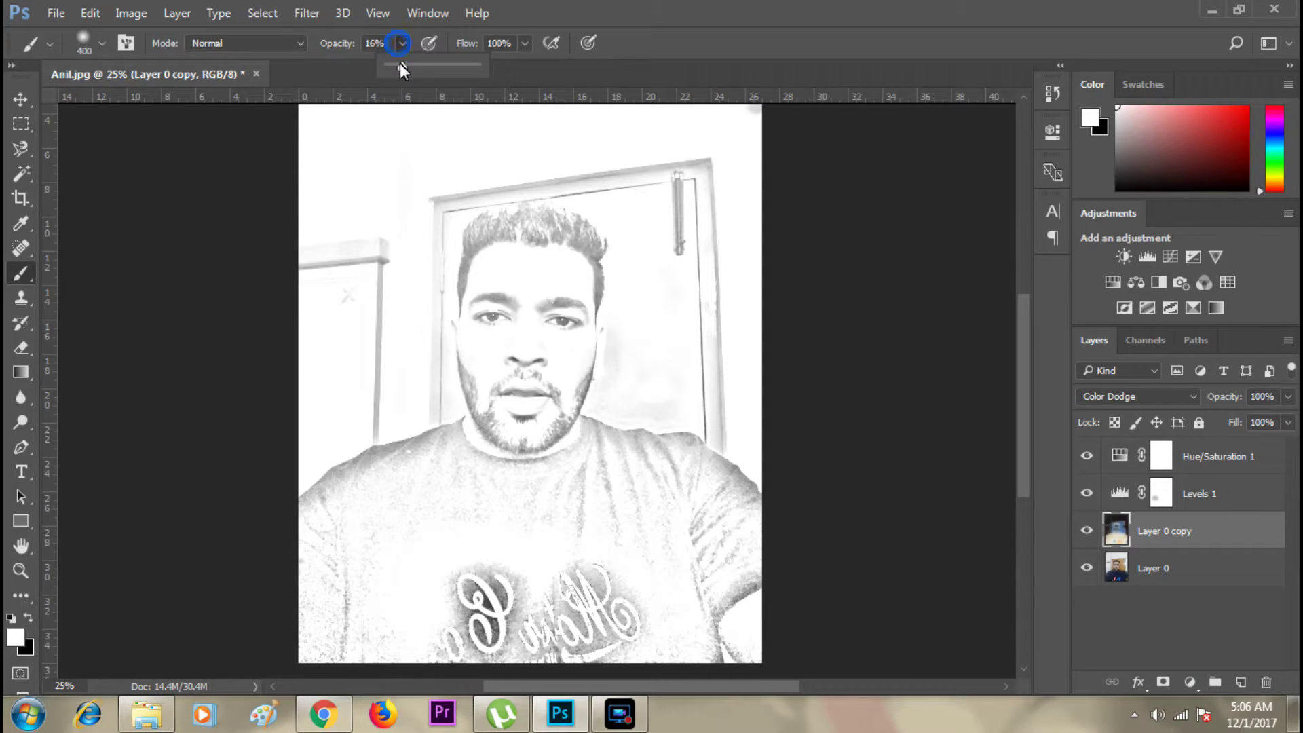
drag(399, 68, 398, 69)
click(396, 463)
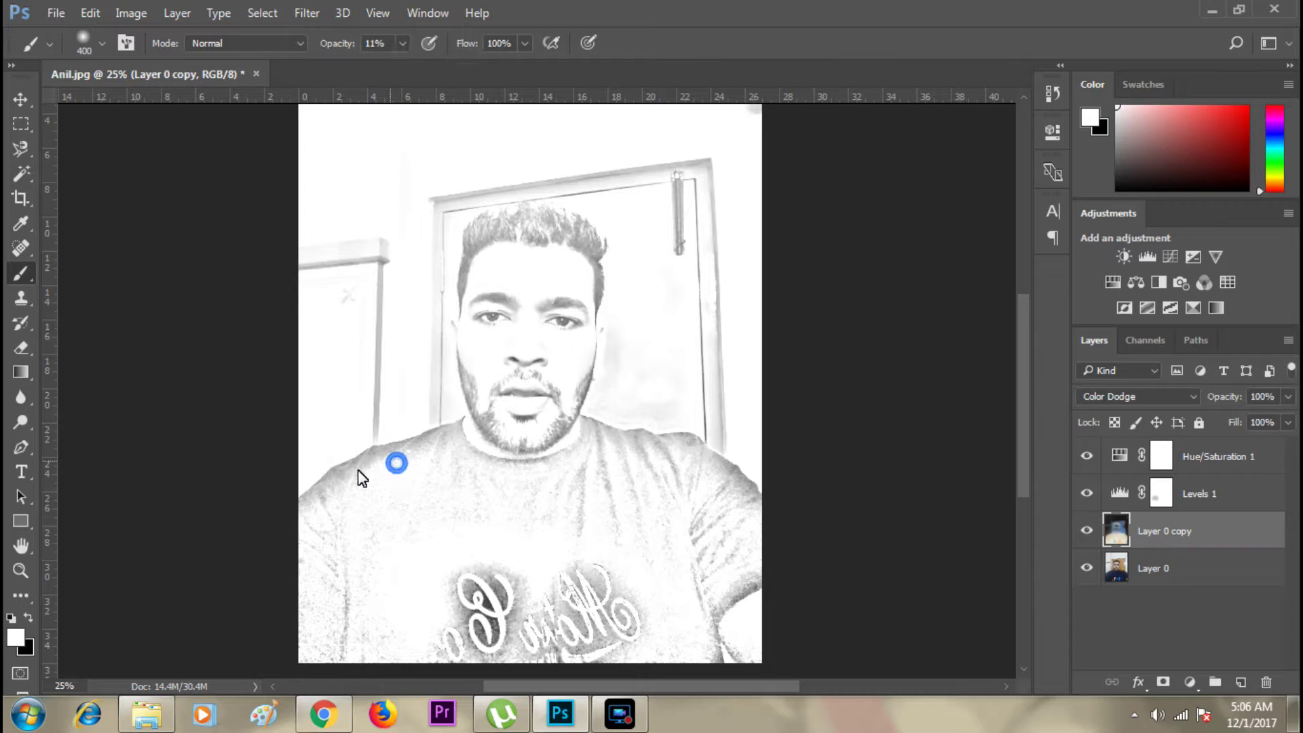
click(494, 626)
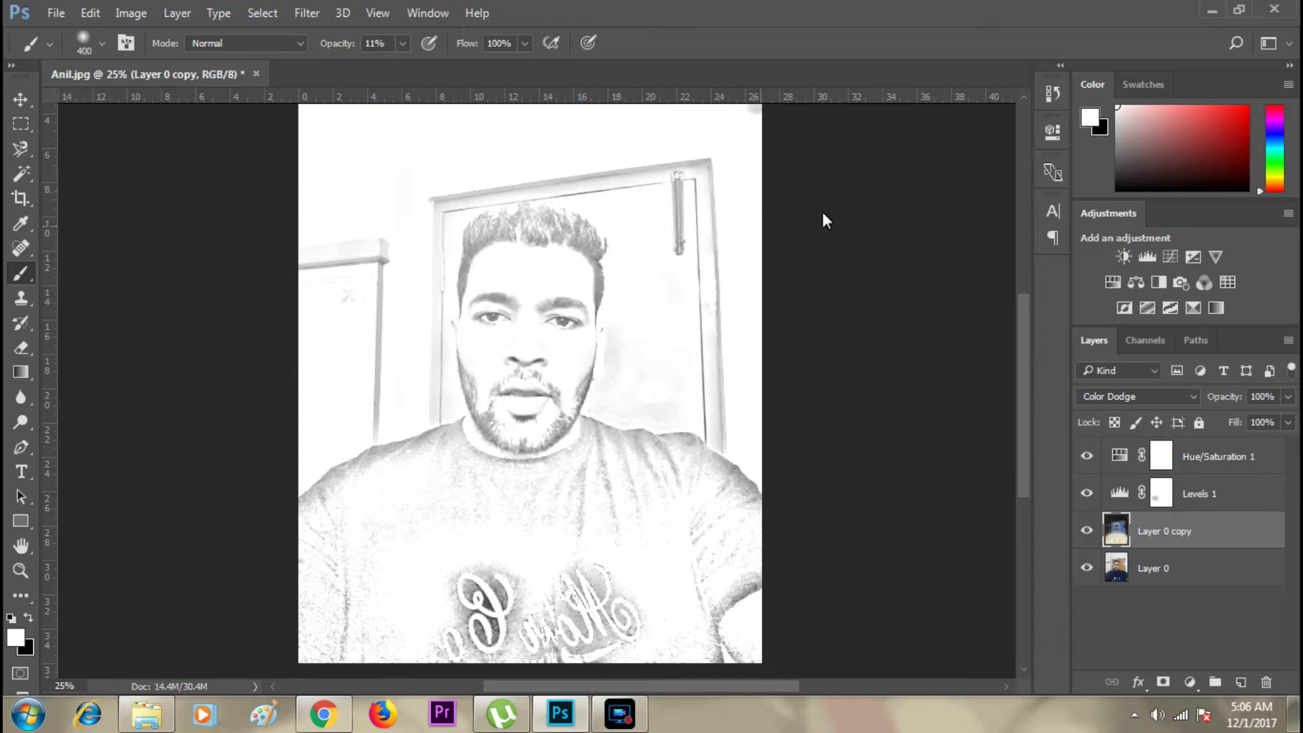
Swap the foreground color to black and set the brush to 80 px at 100% opacity.
click(28, 619)
click(102, 41)
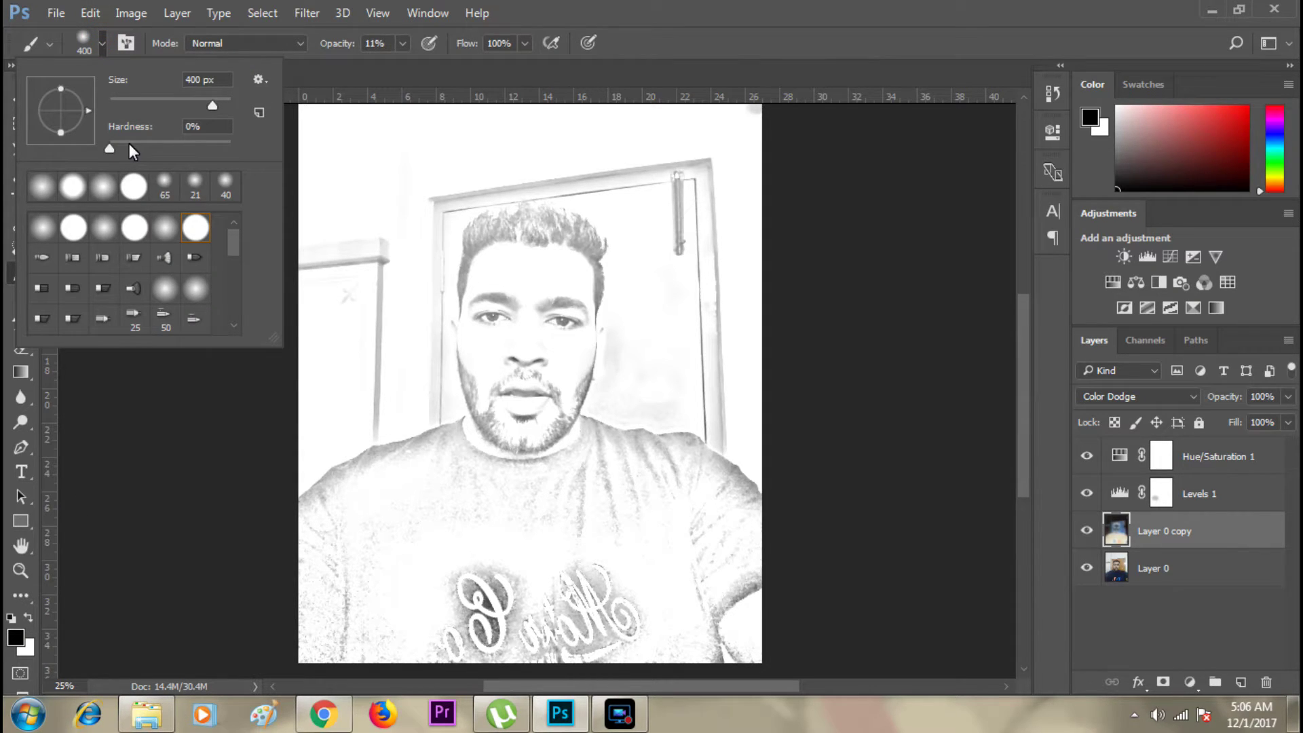
click(202, 79)
text(80)
click(403, 44)
drag(399, 64, 576, 76)
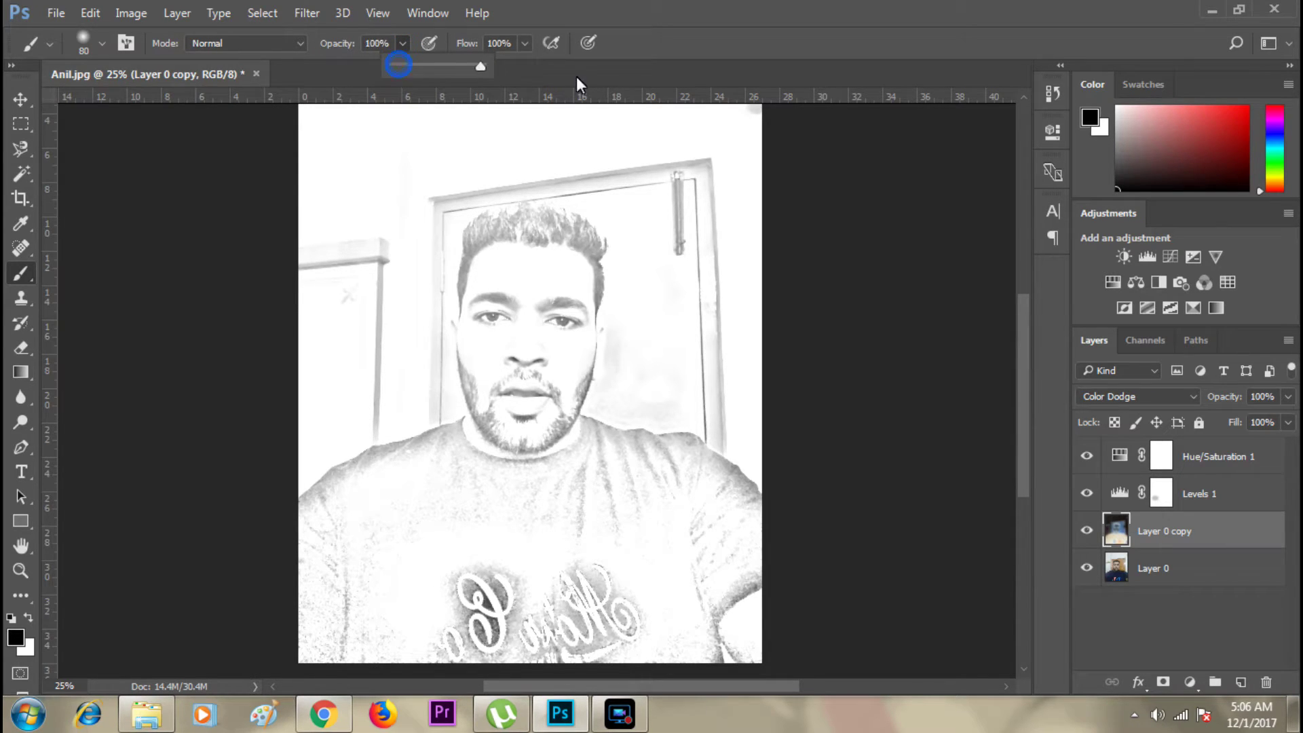
Paint out the cupboard and door frame lines behind the man on Layer 0 copy with a white brush.
click(305, 271)
drag(326, 270, 306, 279)
click(28, 617)
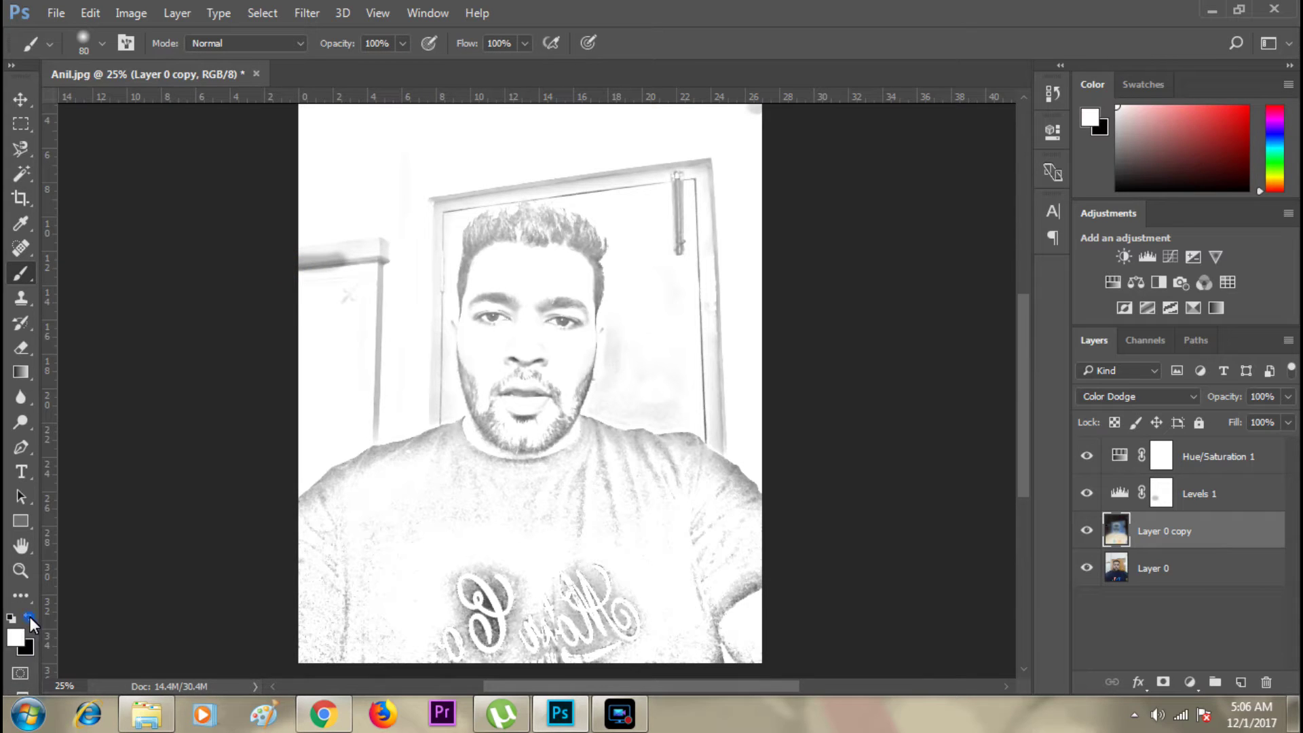
mouse_move(302, 271)
mouse_down()
mouse_move(321, 244)
mouse_move(323, 273)
mouse_move(307, 252)
mouse_move(329, 244)
mouse_move(356, 255)
mouse_move(332, 257)
mouse_move(338, 270)
mouse_move(378, 265)
mouse_move(380, 234)
mouse_move(384, 280)
mouse_move(383, 242)
mouse_move(378, 431)
mouse_up()
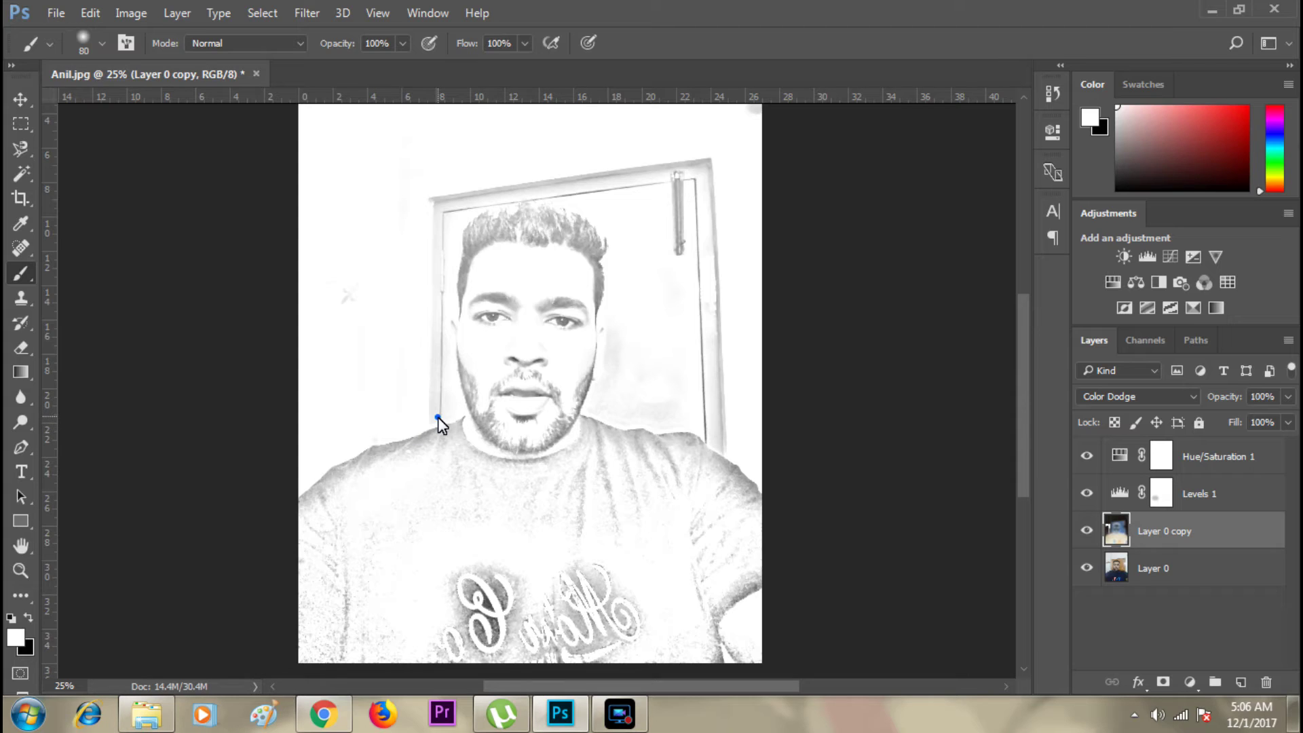
mouse_move(438, 404)
mouse_down()
mouse_move(433, 200)
mouse_move(549, 192)
mouse_up()
mouse_move(569, 199)
mouse_down()
mouse_move(693, 191)
mouse_move(582, 174)
mouse_move(706, 164)
mouse_move(724, 201)
mouse_move(714, 329)
mouse_move(727, 446)
mouse_move(708, 429)
mouse_move(693, 196)
mouse_move(679, 199)
mouse_move(688, 265)
mouse_up()
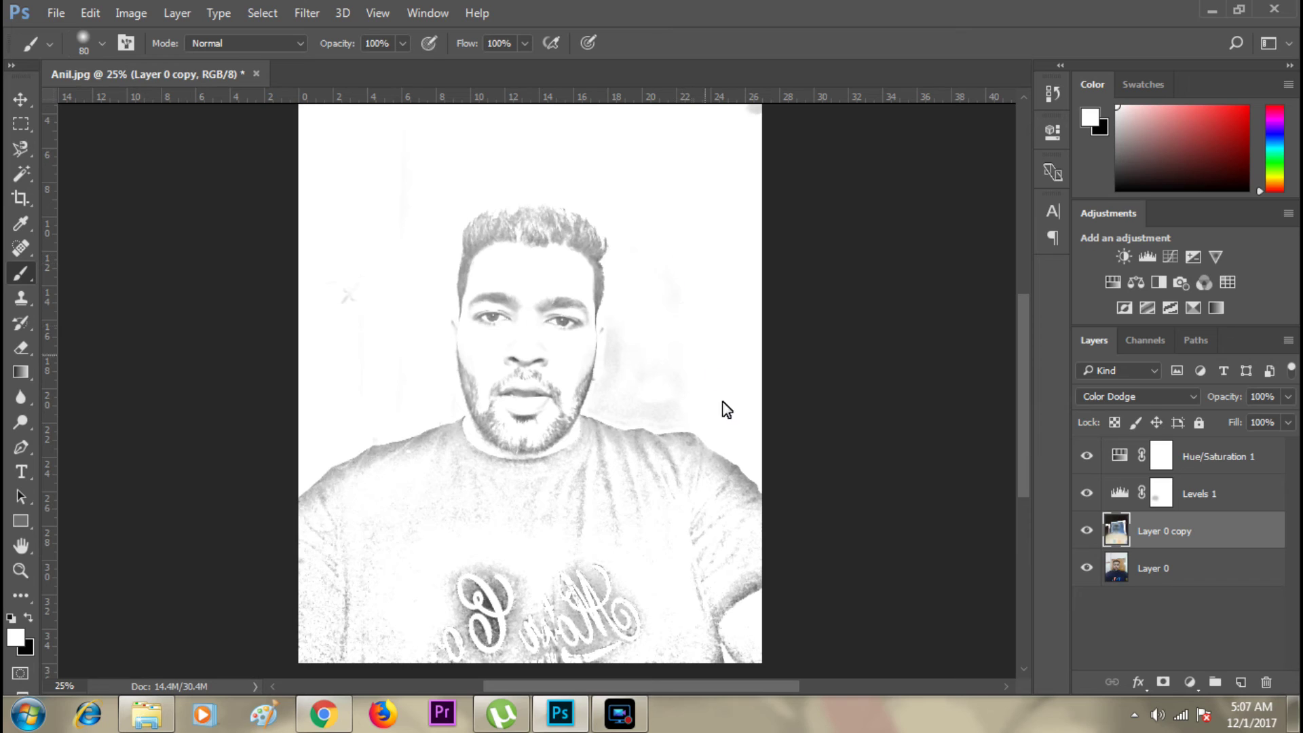